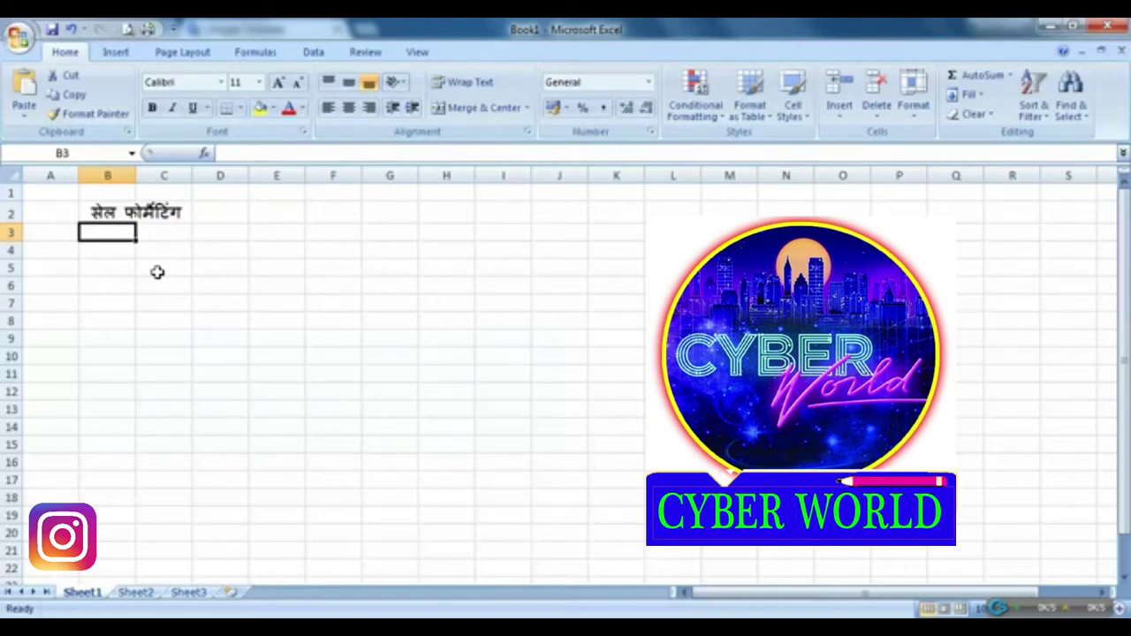
Step: Type ram into B3 and 123 into B4 below it, committing each entry
text(तंउ)
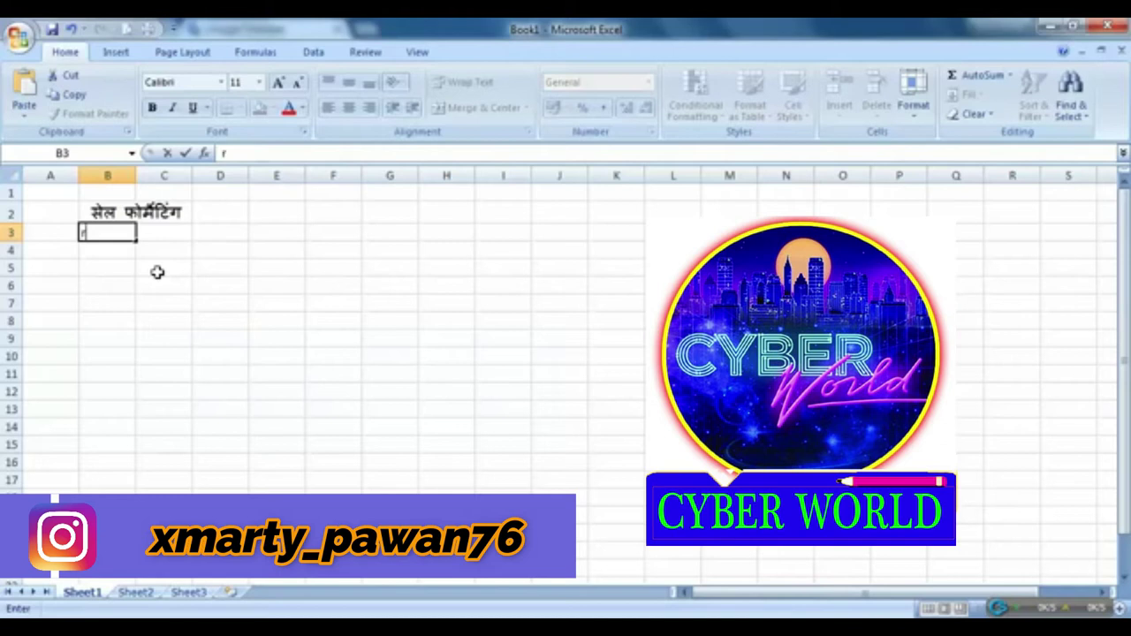
key(Return)
text(123)
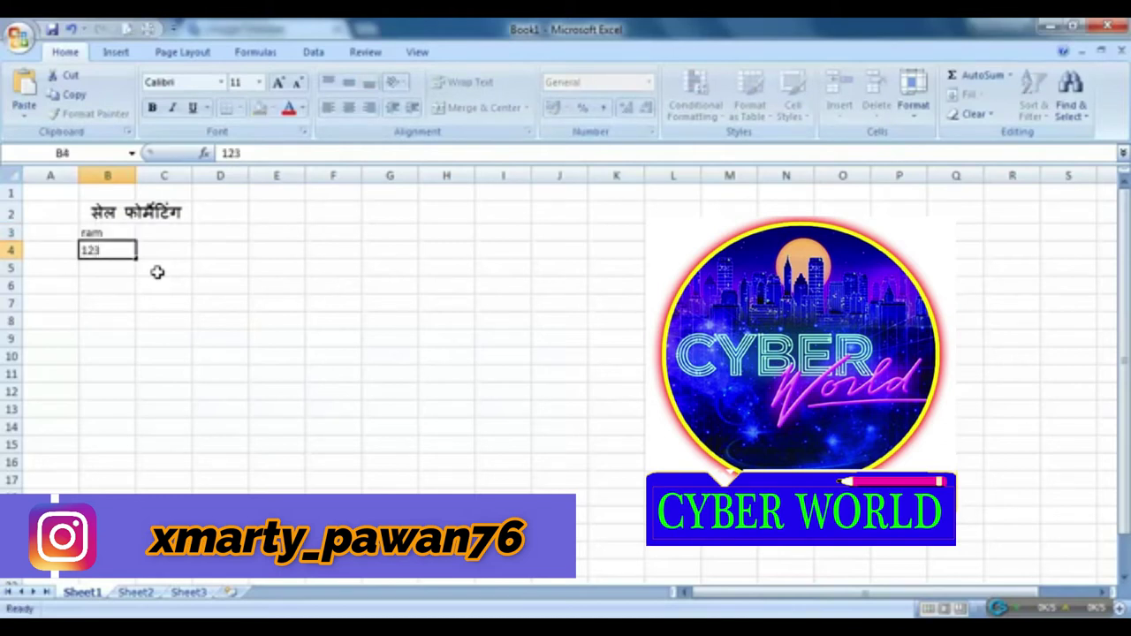
key(Return)
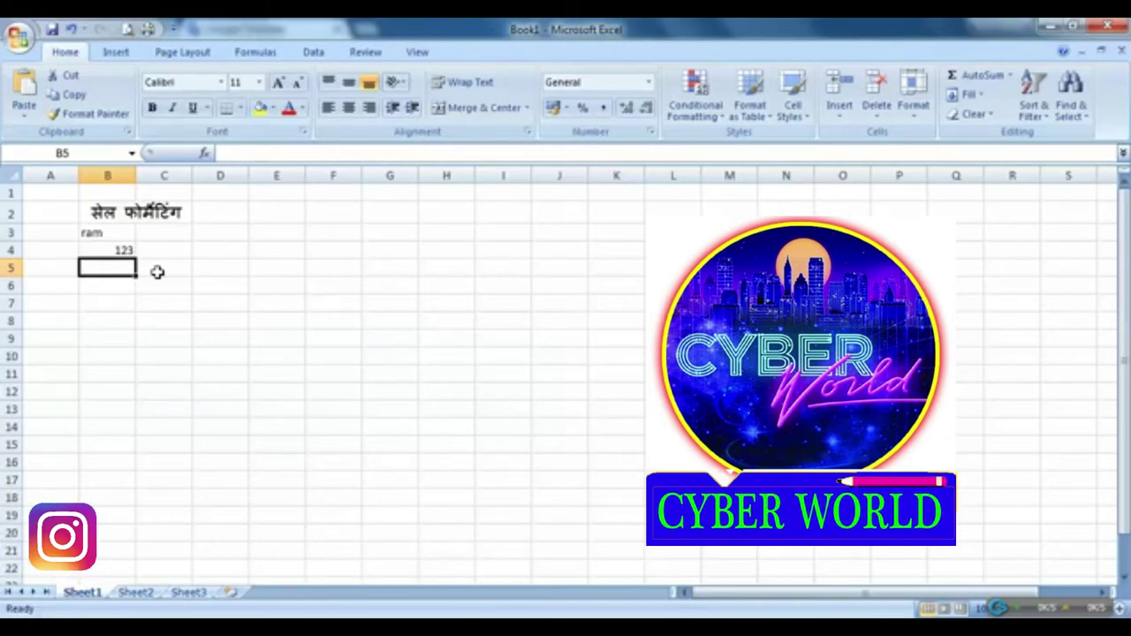
click(132, 231)
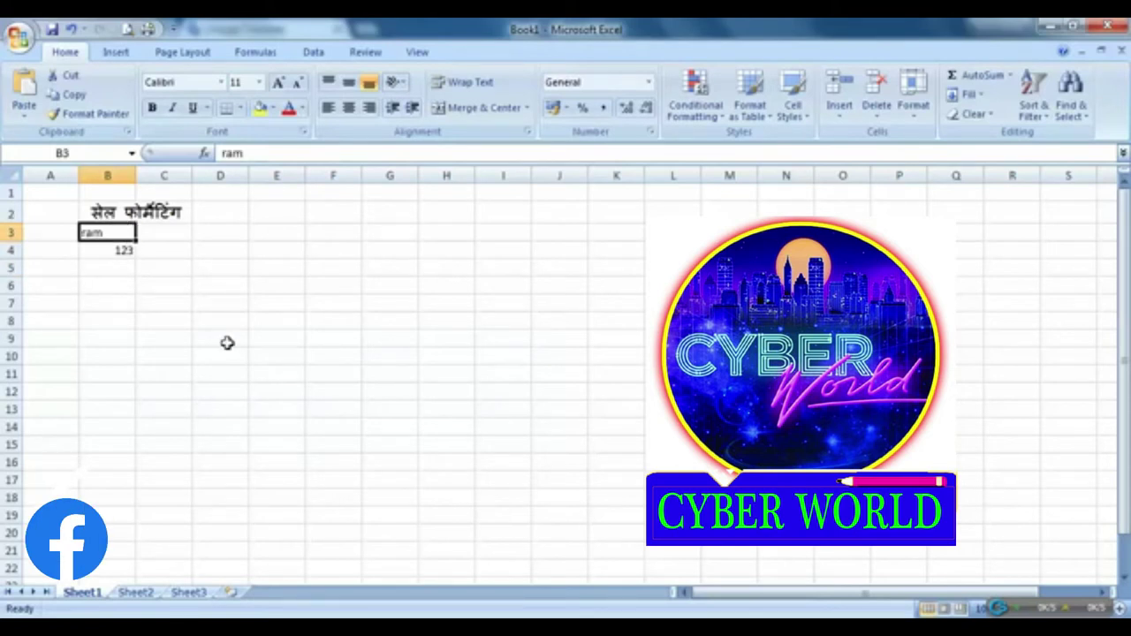
click(109, 249)
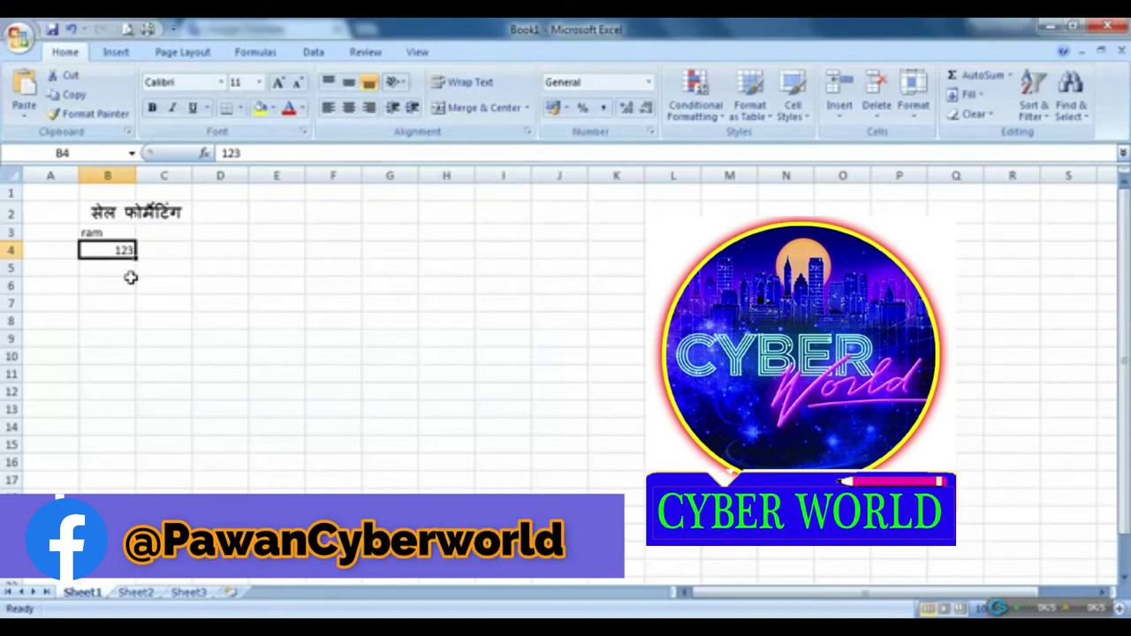
click(97, 233)
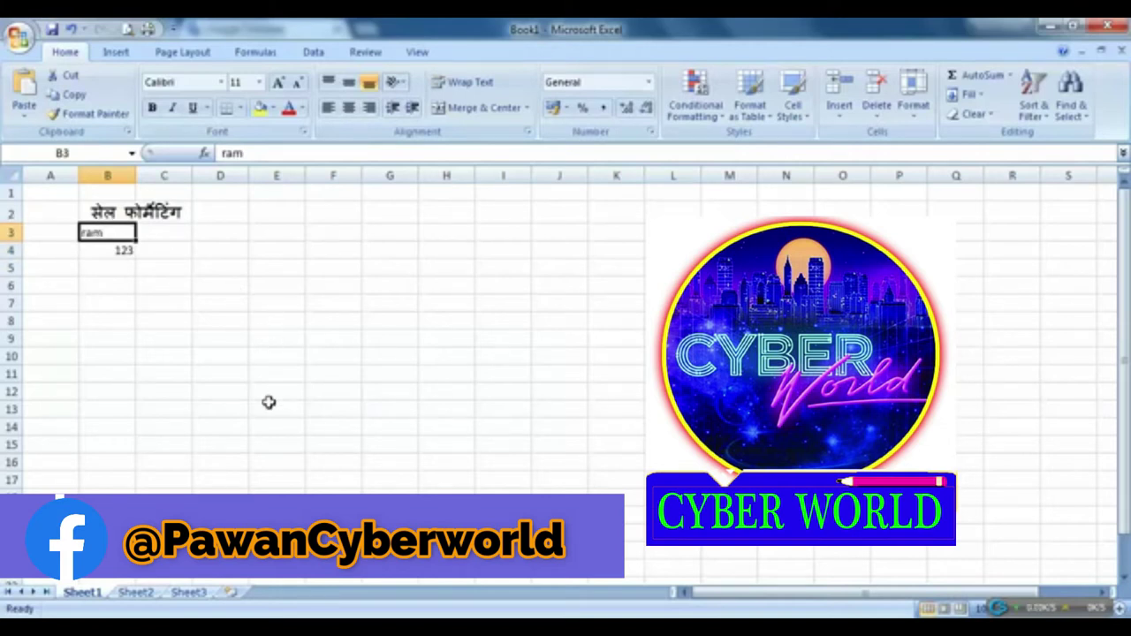
click(110, 252)
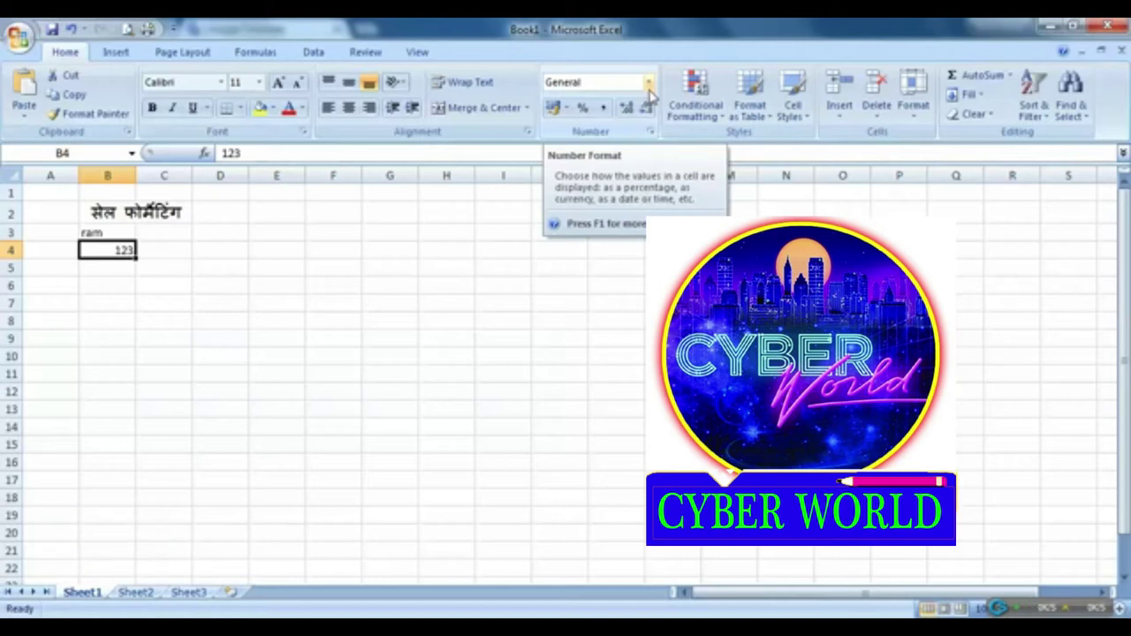
Step: Browse the Number Format list without choosing a format
click(650, 86)
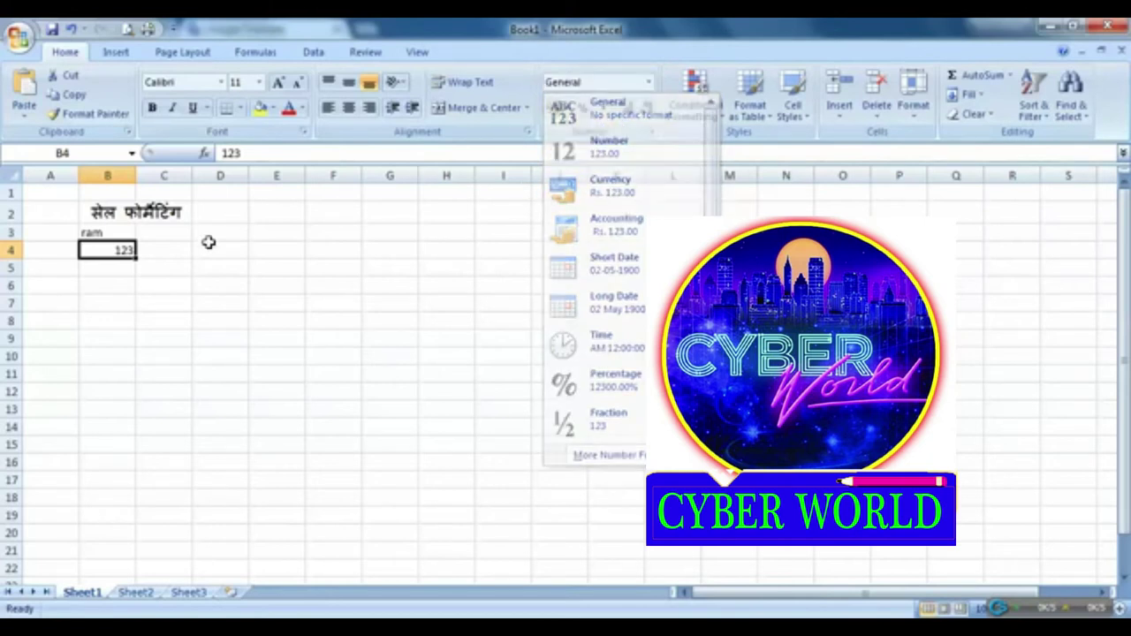
click(255, 265)
click(232, 246)
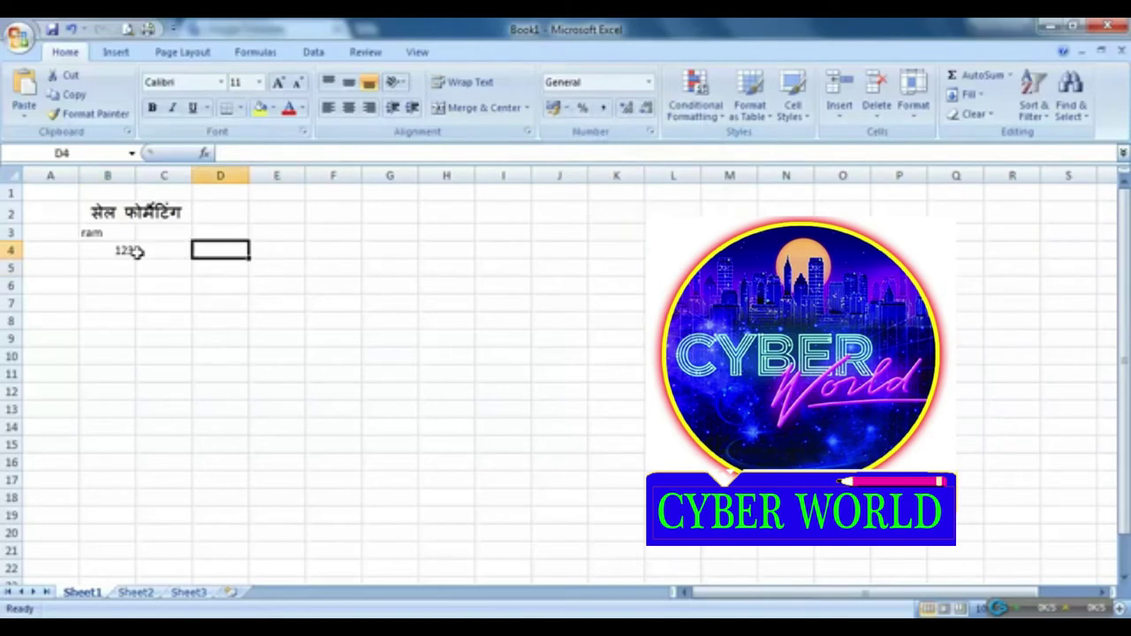
click(649, 82)
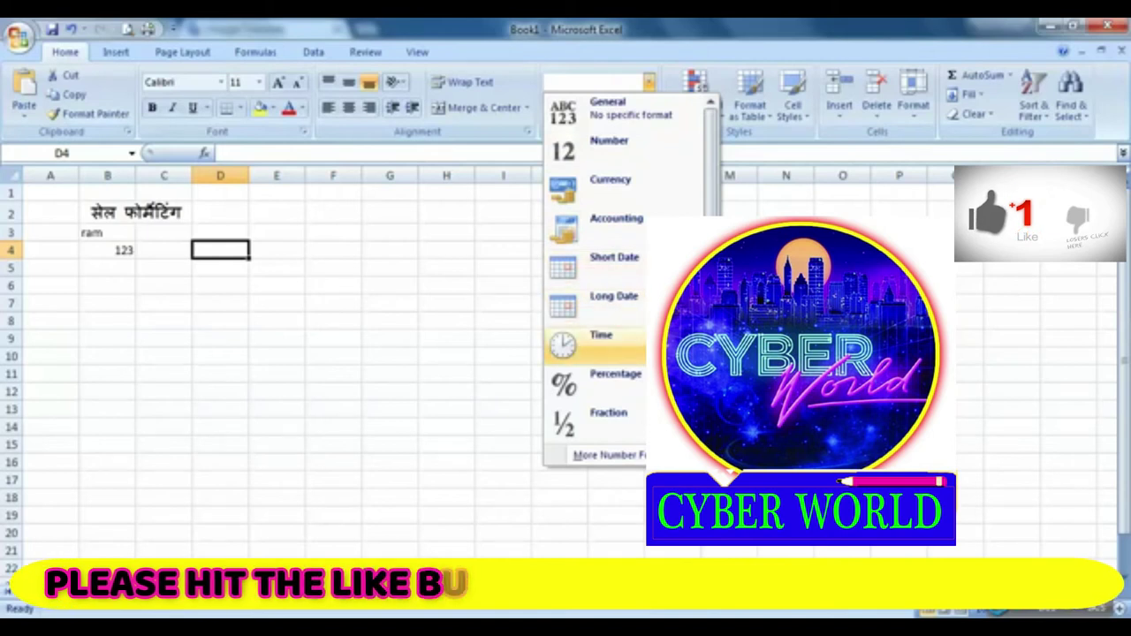
scroll(619, 274, down, 2)
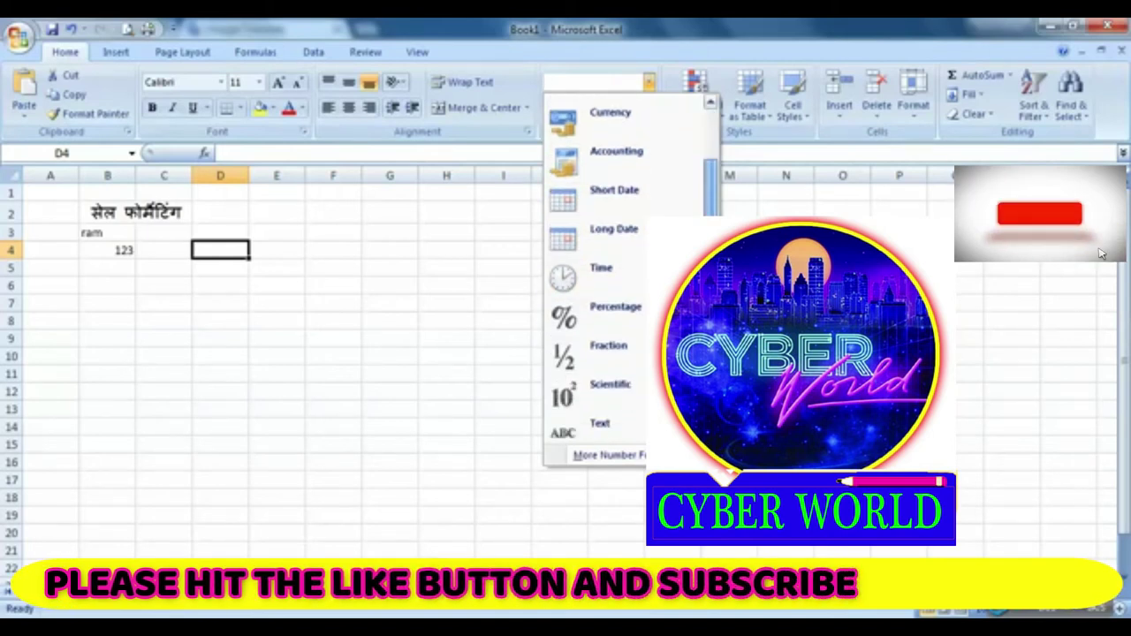
scroll(619, 371, up, 1)
scroll(618, 371, down, 1)
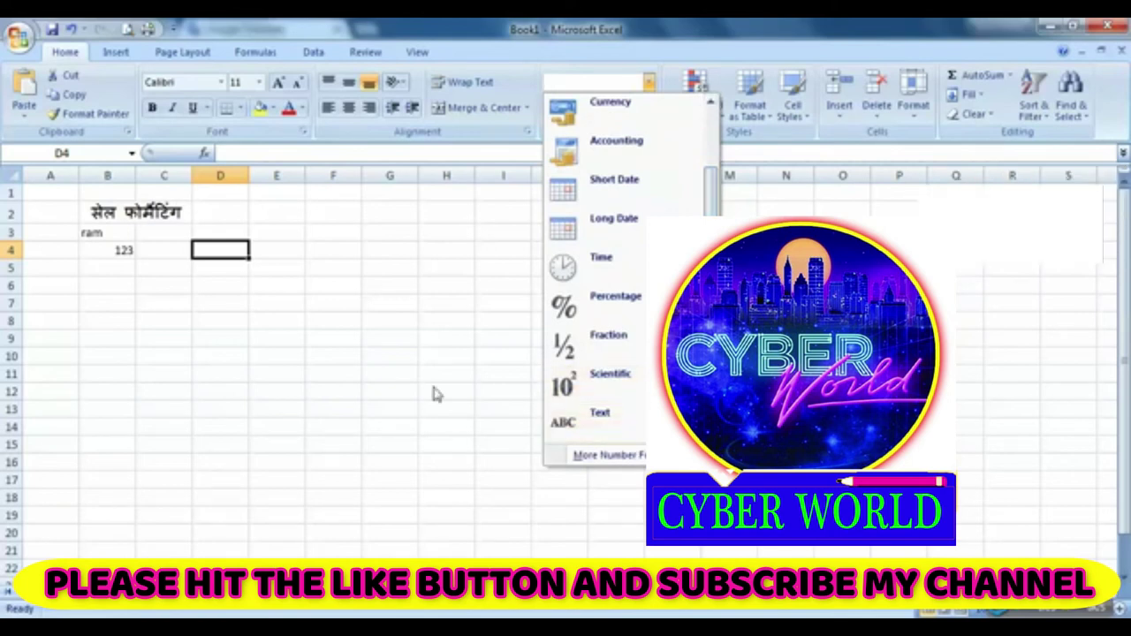
click(129, 251)
Step: Apply the Text number format to the 123 in B4
click(128, 251)
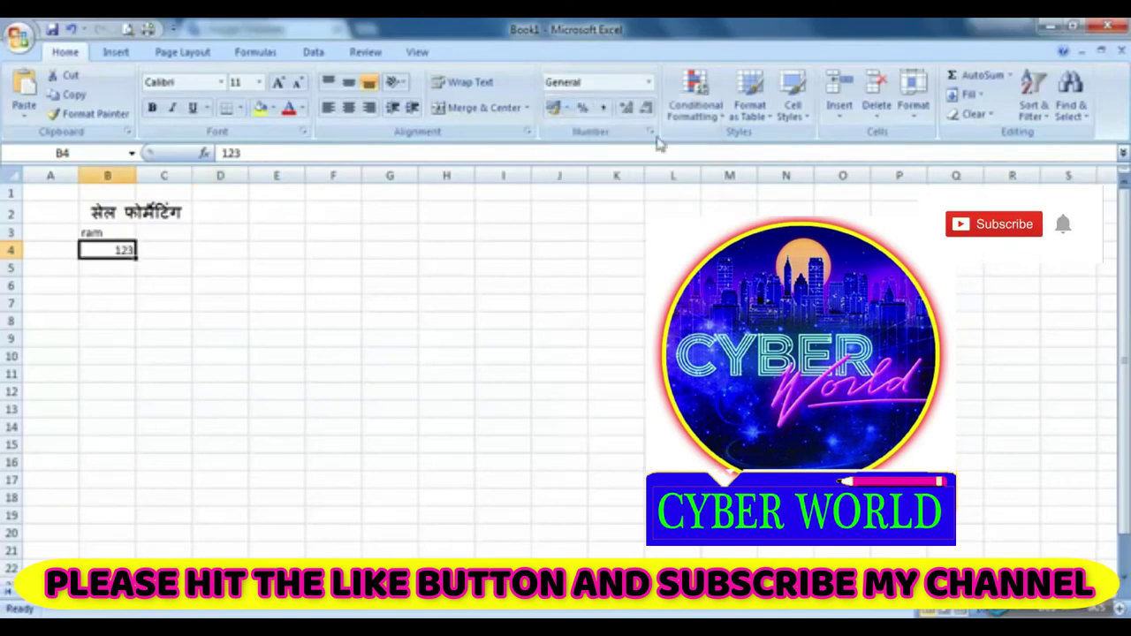
click(648, 82)
scroll(627, 371, down, 2)
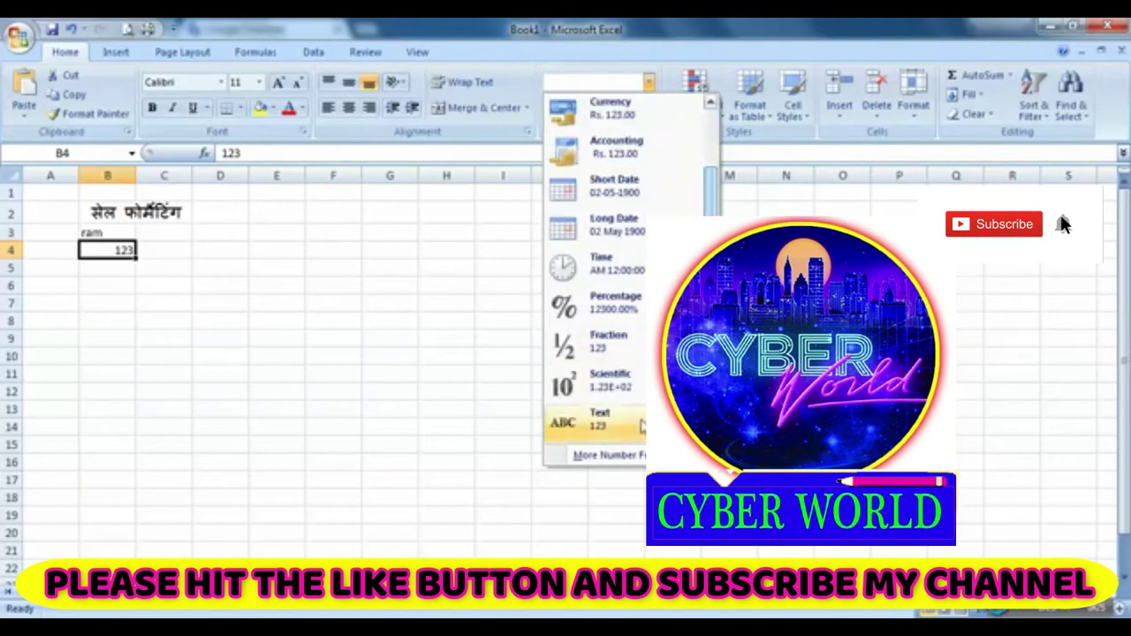
click(633, 428)
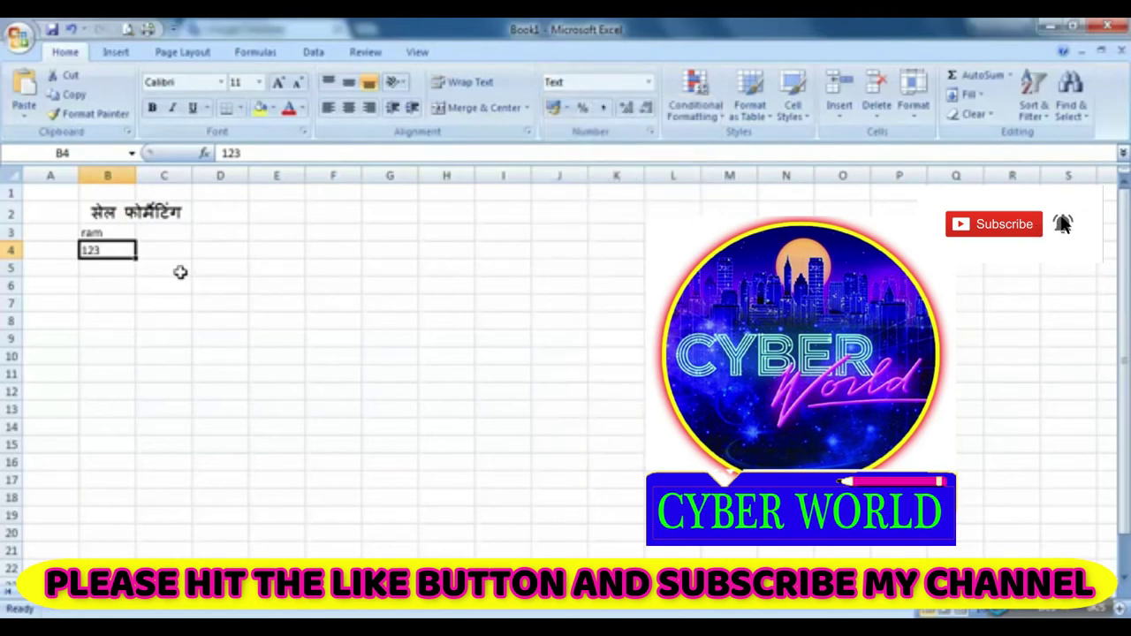
click(648, 82)
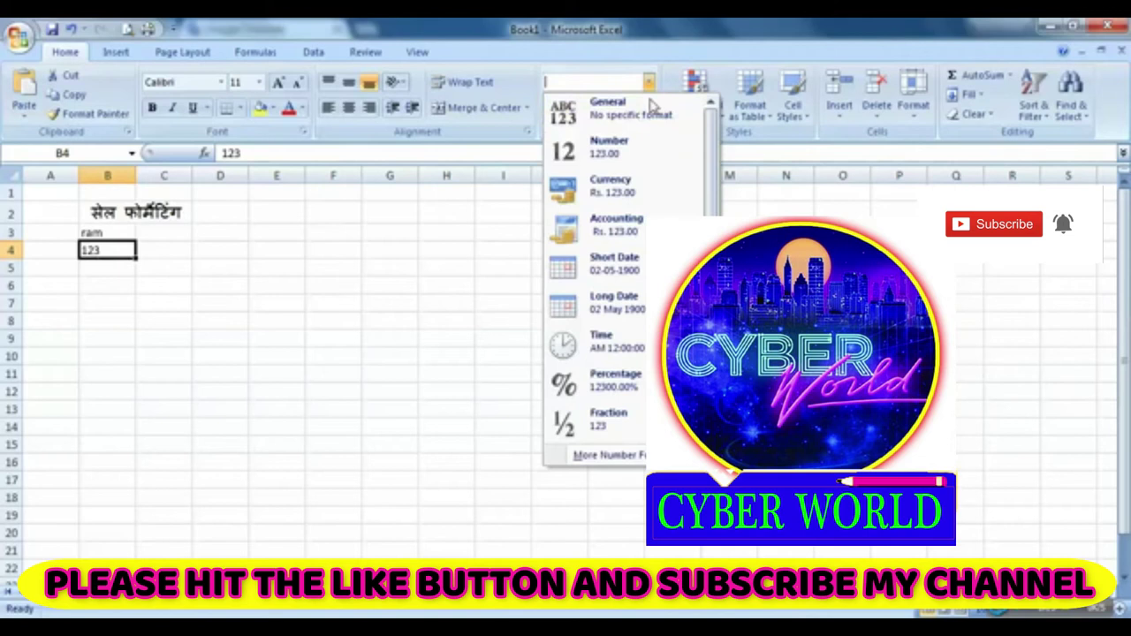
scroll(610, 389, down, 2)
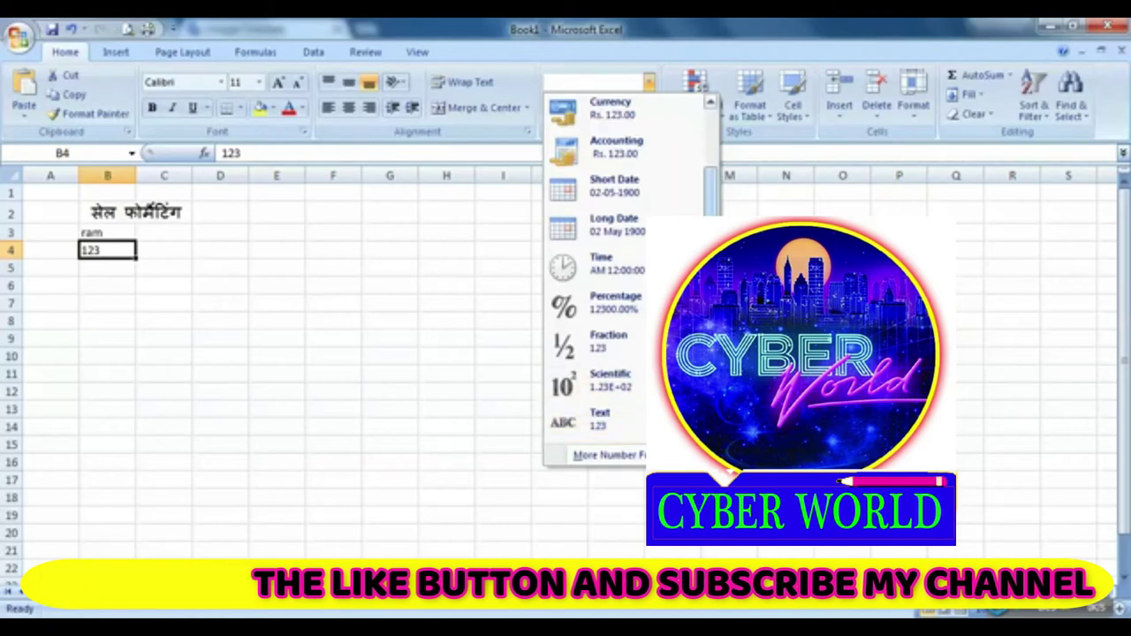
scroll(593, 353, up, 1)
click(649, 83)
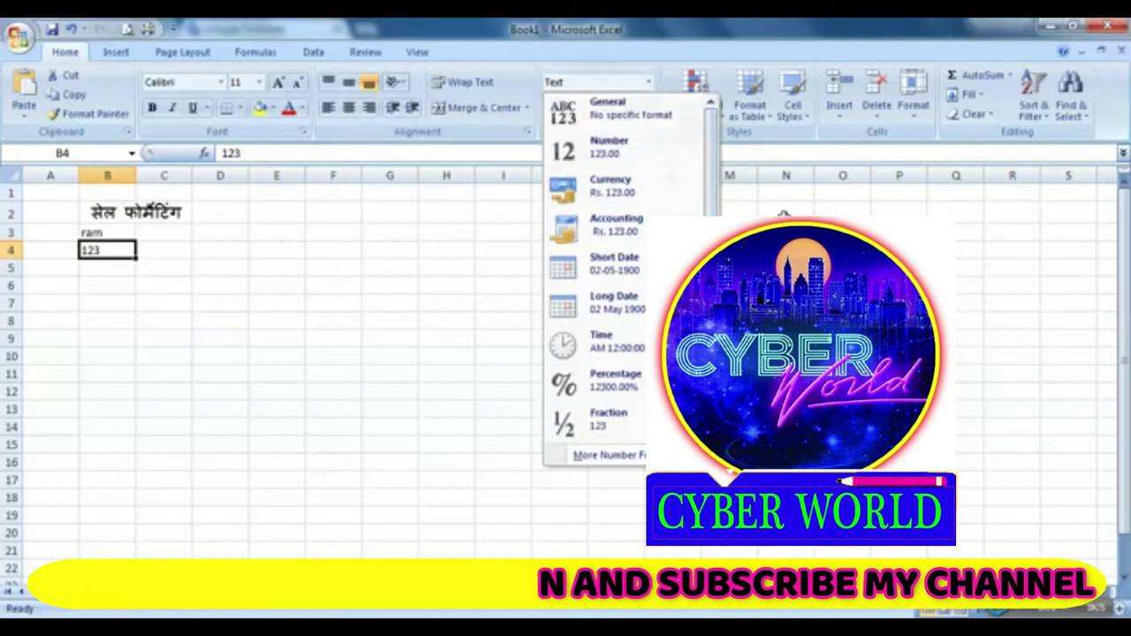
click(649, 82)
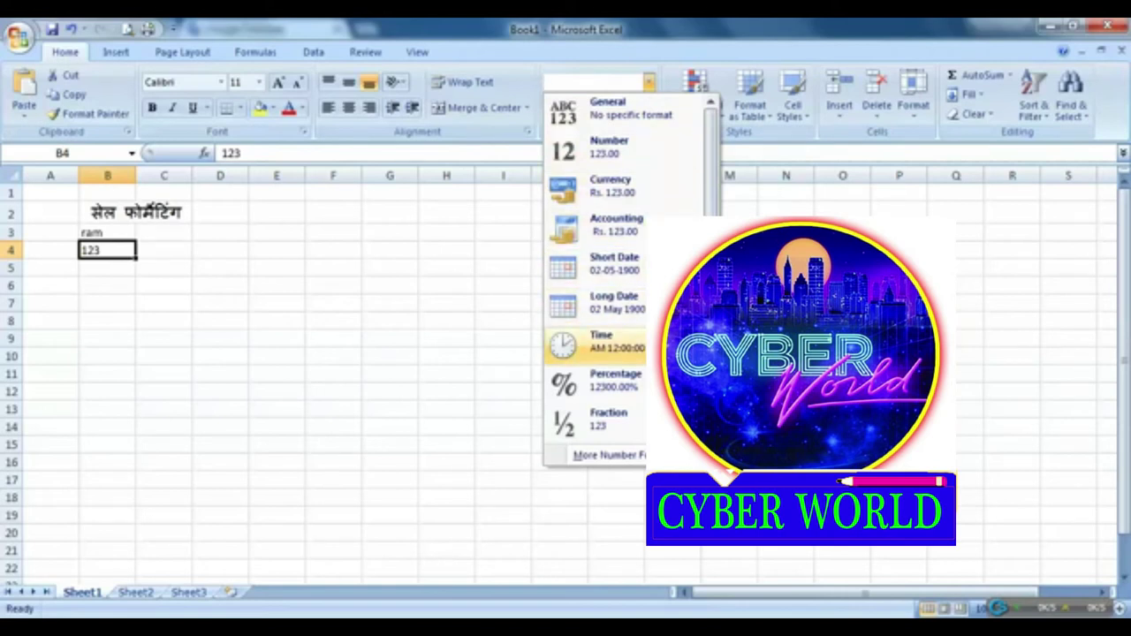
scroll(619, 389, down, 2)
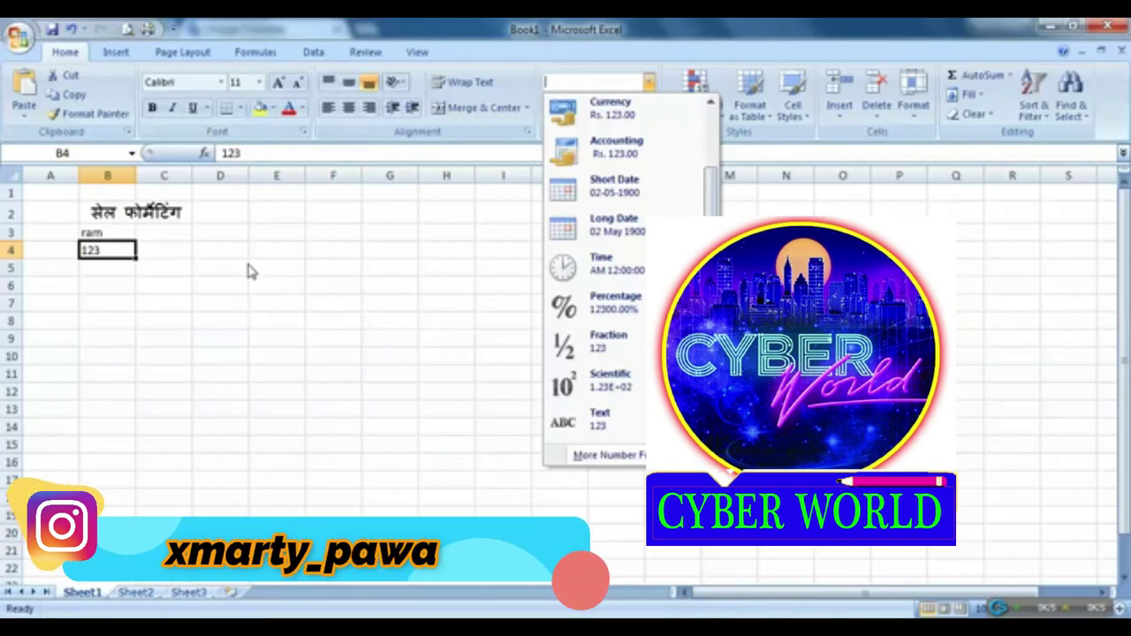
key(Escape)
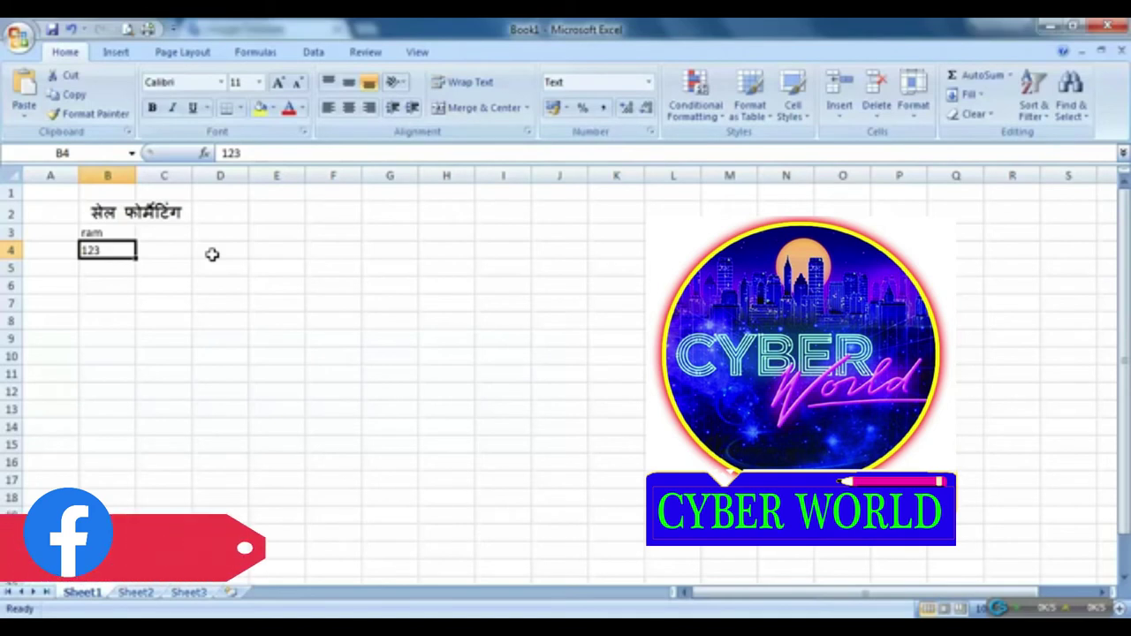
Step: Color the ram text in B3 red
click(120, 230)
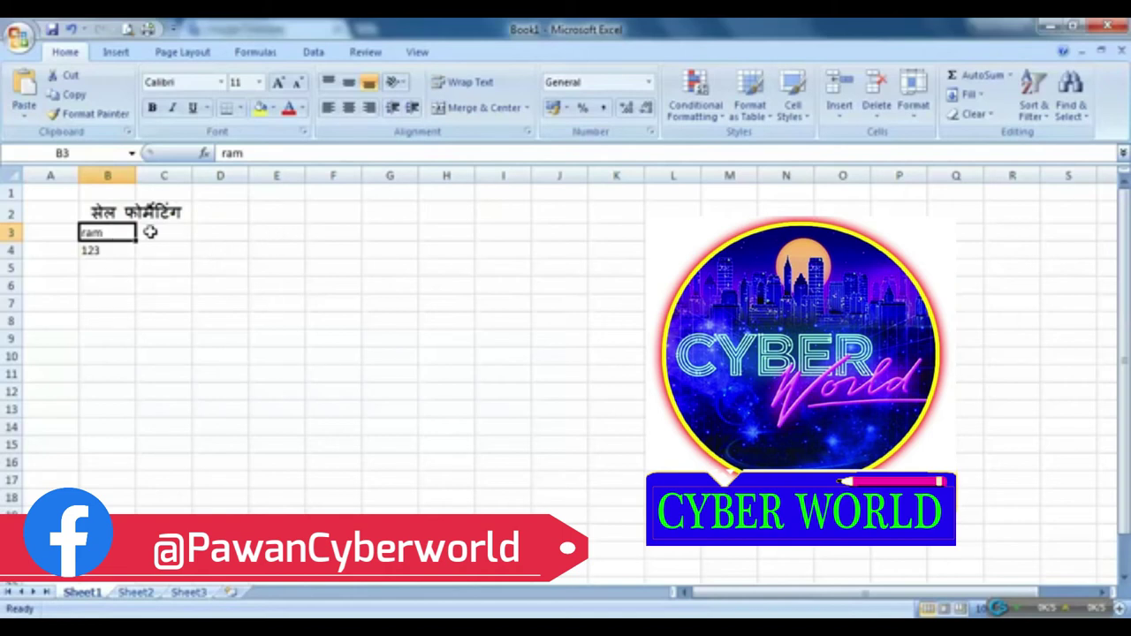
click(299, 109)
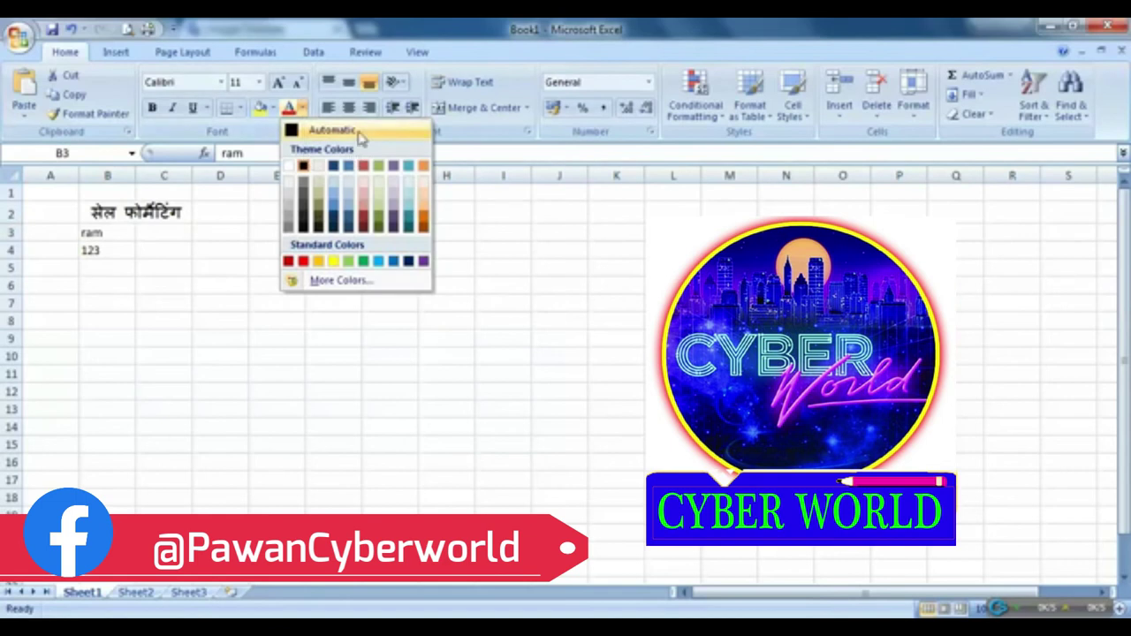
click(303, 261)
click(128, 284)
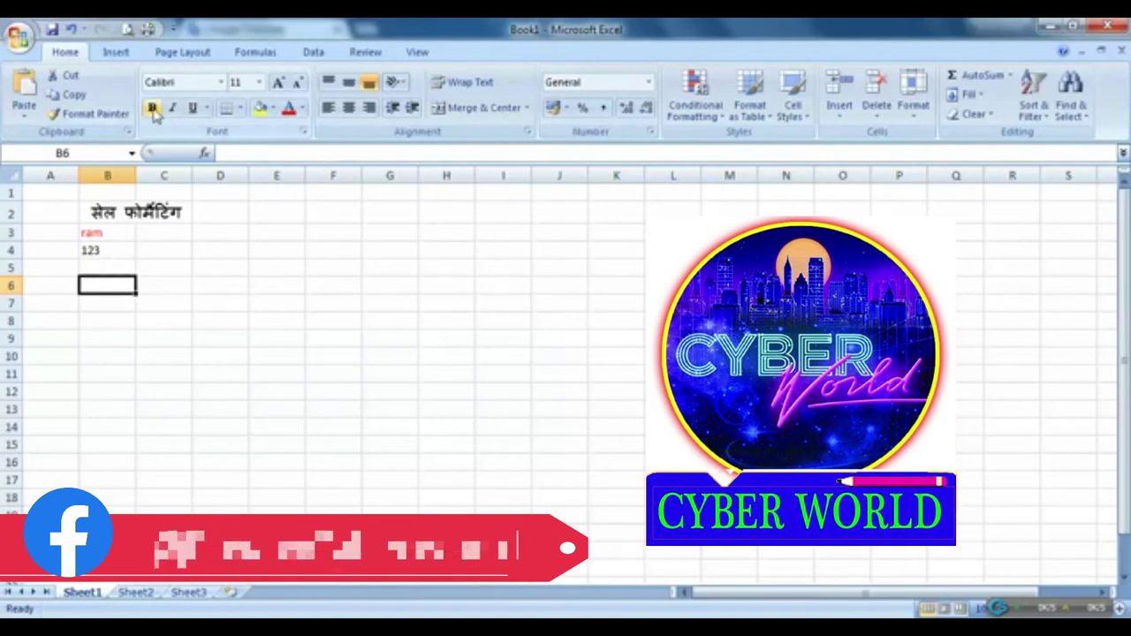
Step: Make the 123 in B4 bold
click(113, 253)
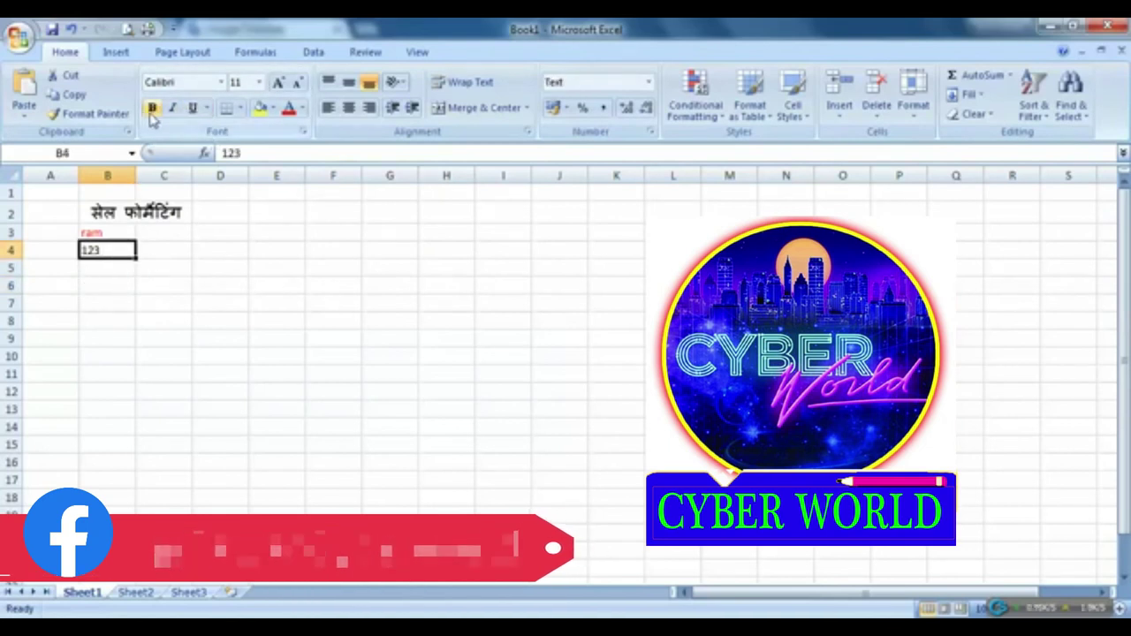
click(152, 108)
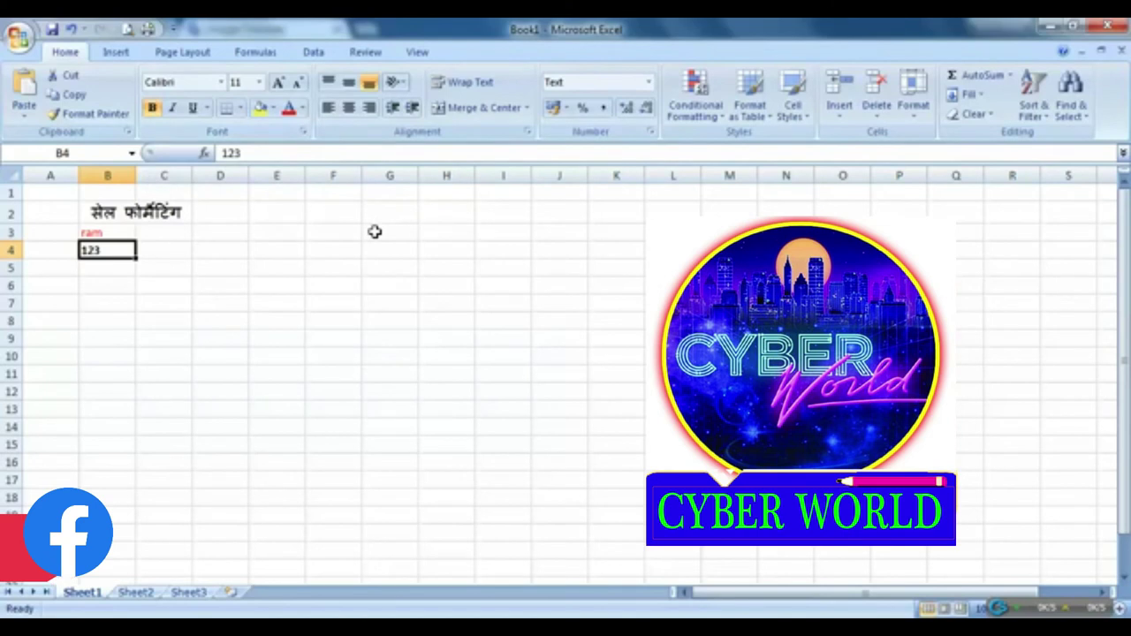
click(220, 82)
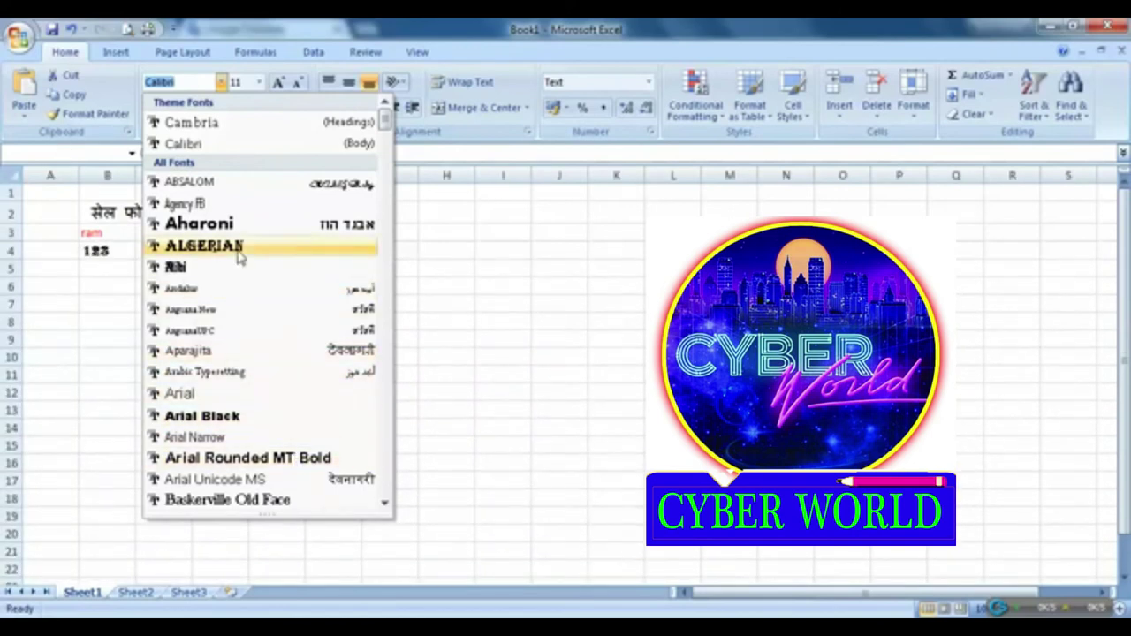
Step: Set B4's 123 to the Algerian font and enlarge it to size 28
click(265, 245)
click(279, 83)
click(279, 83)
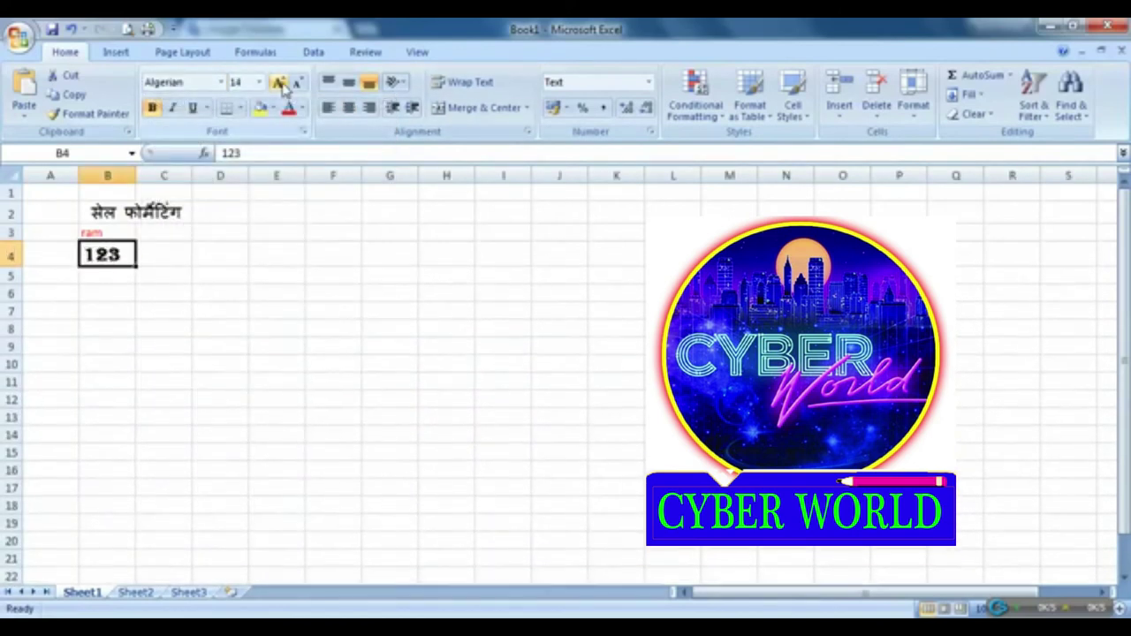
click(279, 83)
click(279, 83)
click(279, 83)
click(280, 83)
click(279, 83)
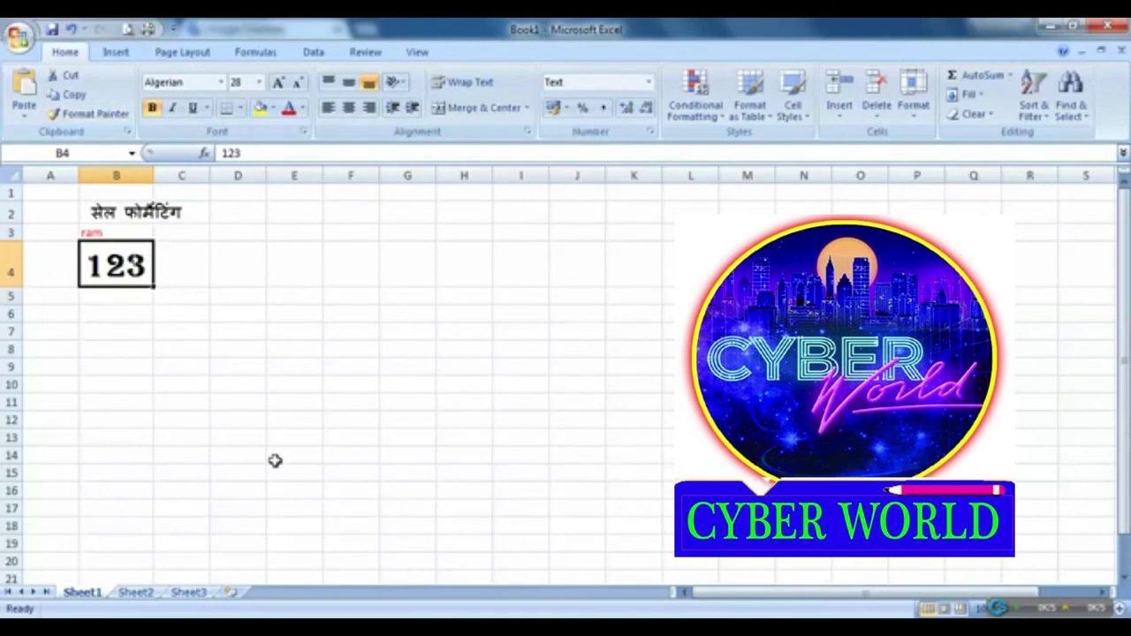
Step: Give the 123 in B4 a green font color from the Font Color palette
click(302, 107)
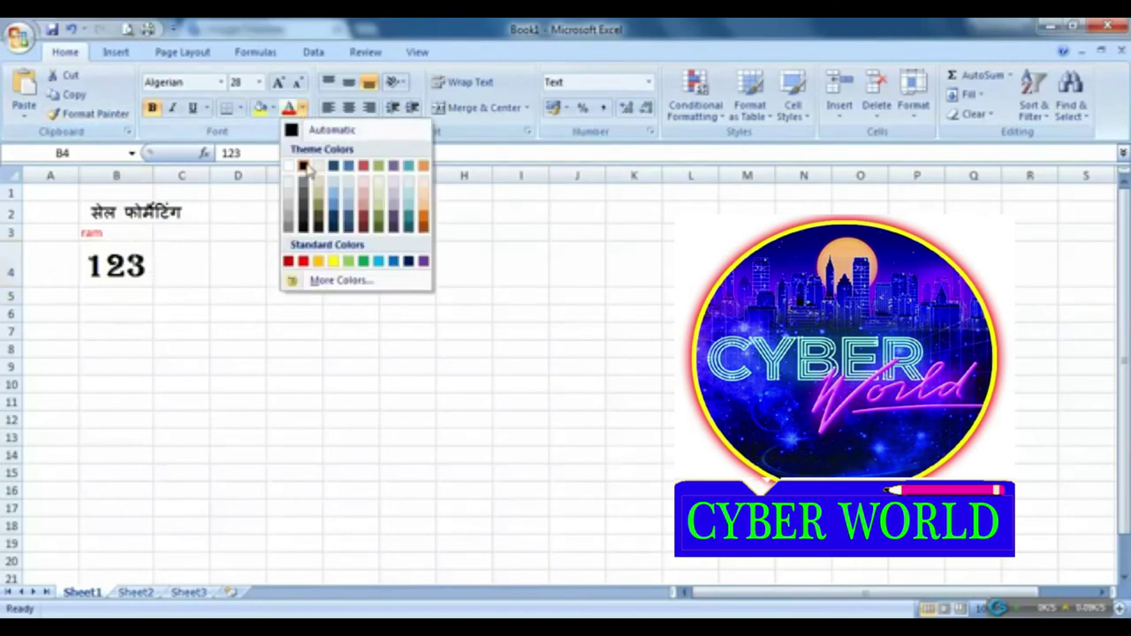
key(Escape)
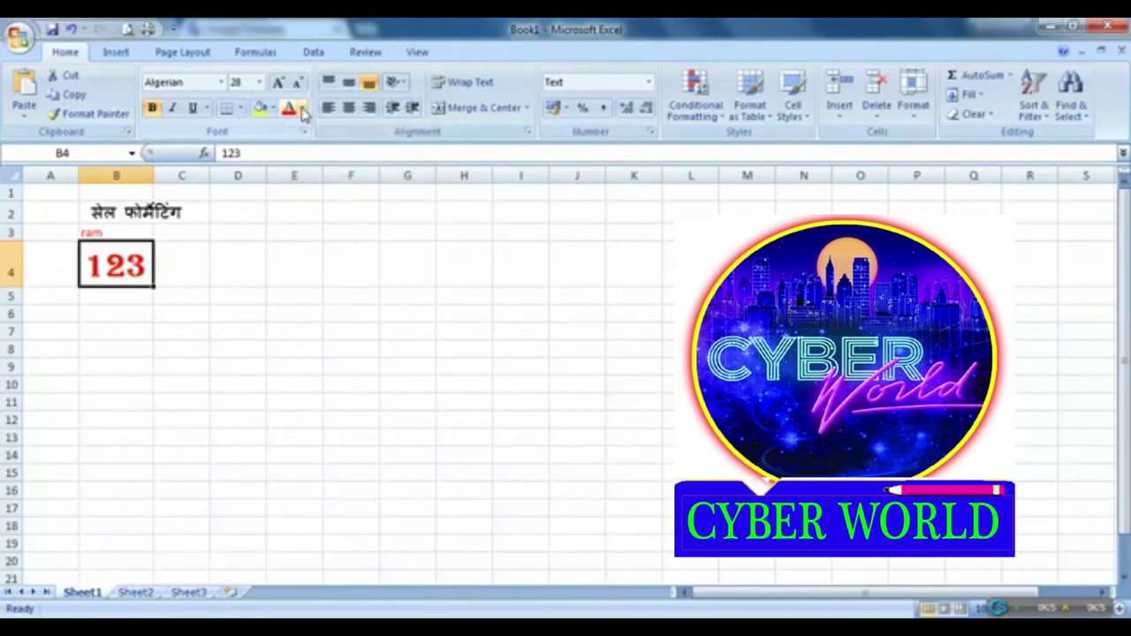
click(303, 108)
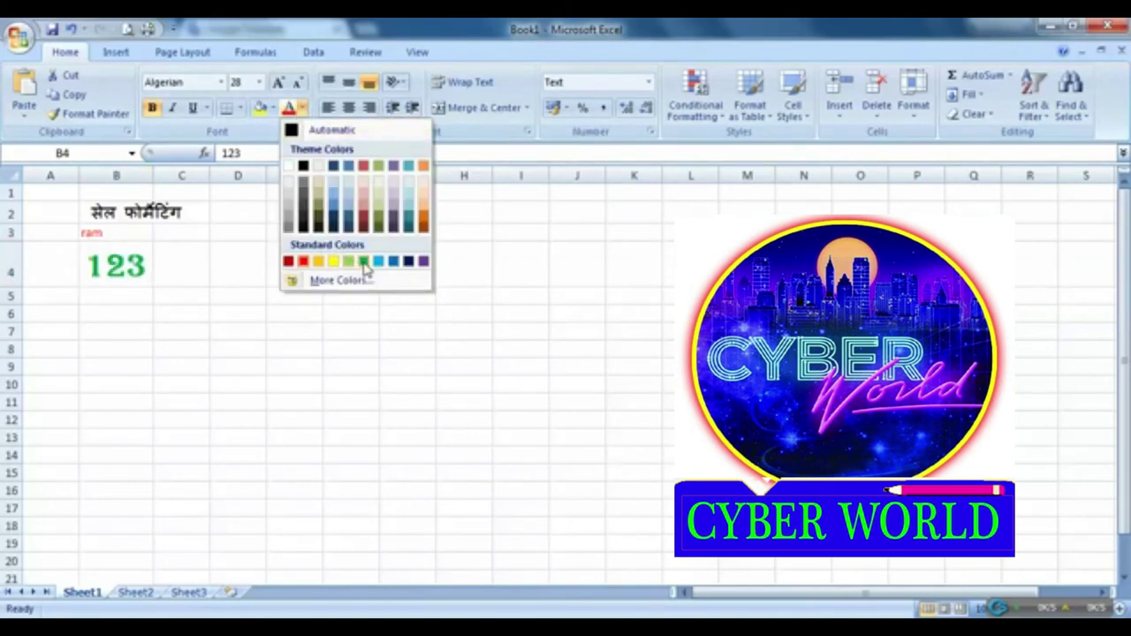
click(363, 261)
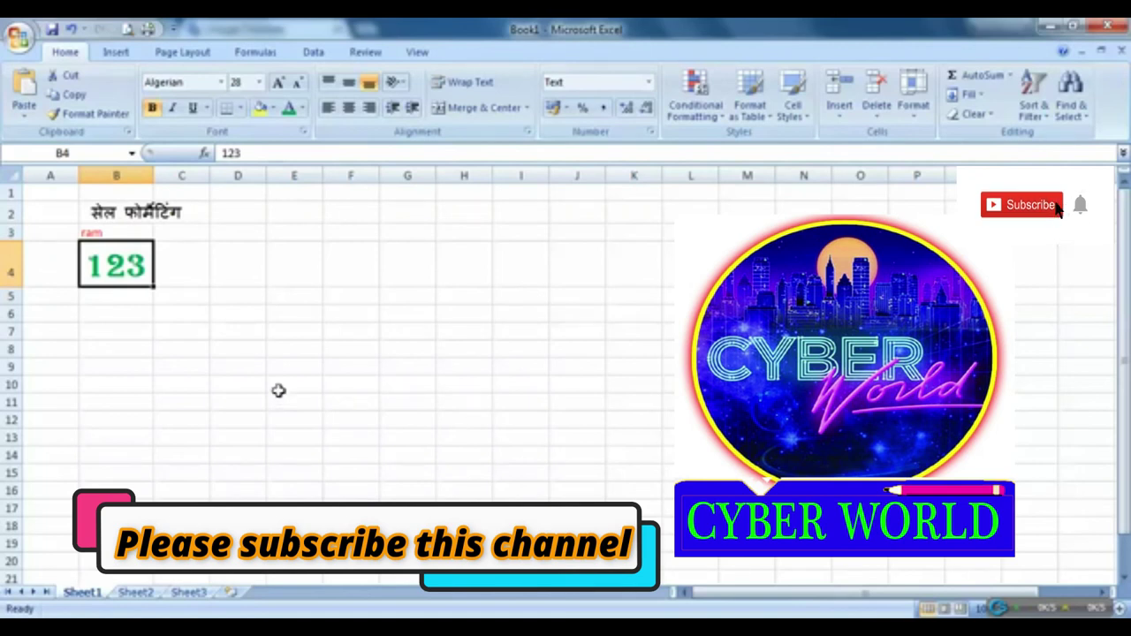
Step: Format-paint B4's green bold Algerian size-28 style onto ram in B3
click(110, 232)
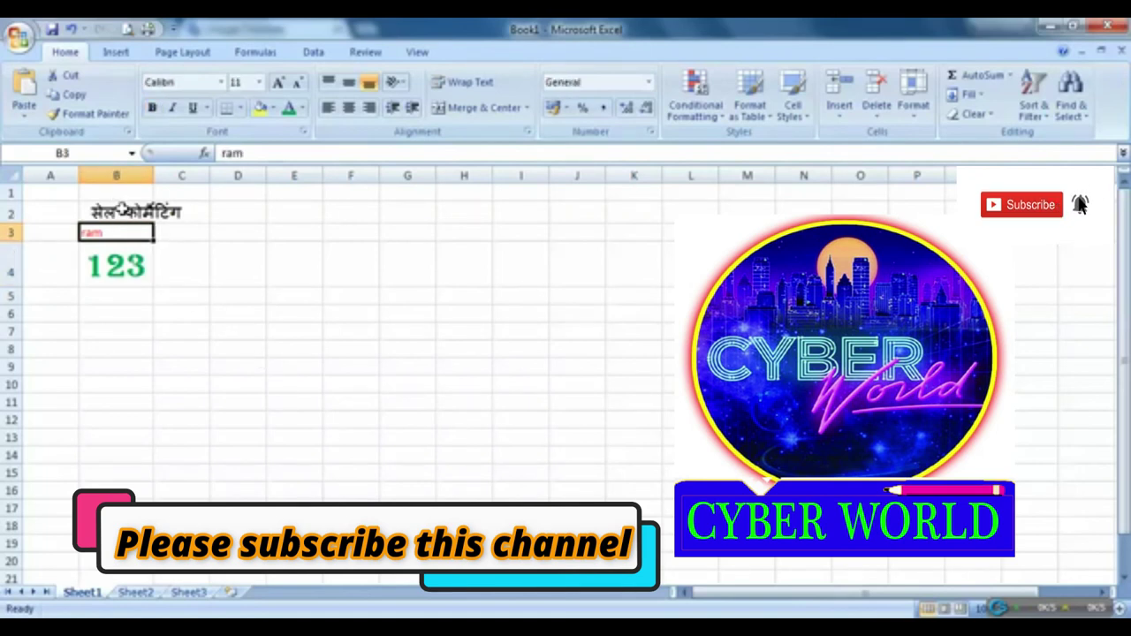
click(121, 262)
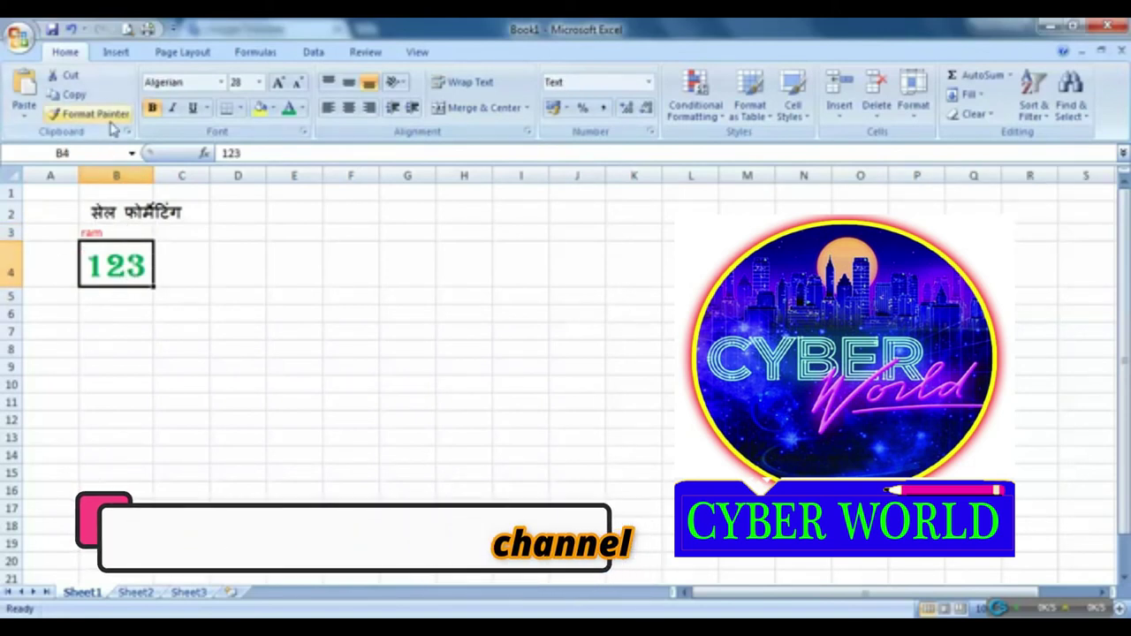
click(114, 327)
click(113, 269)
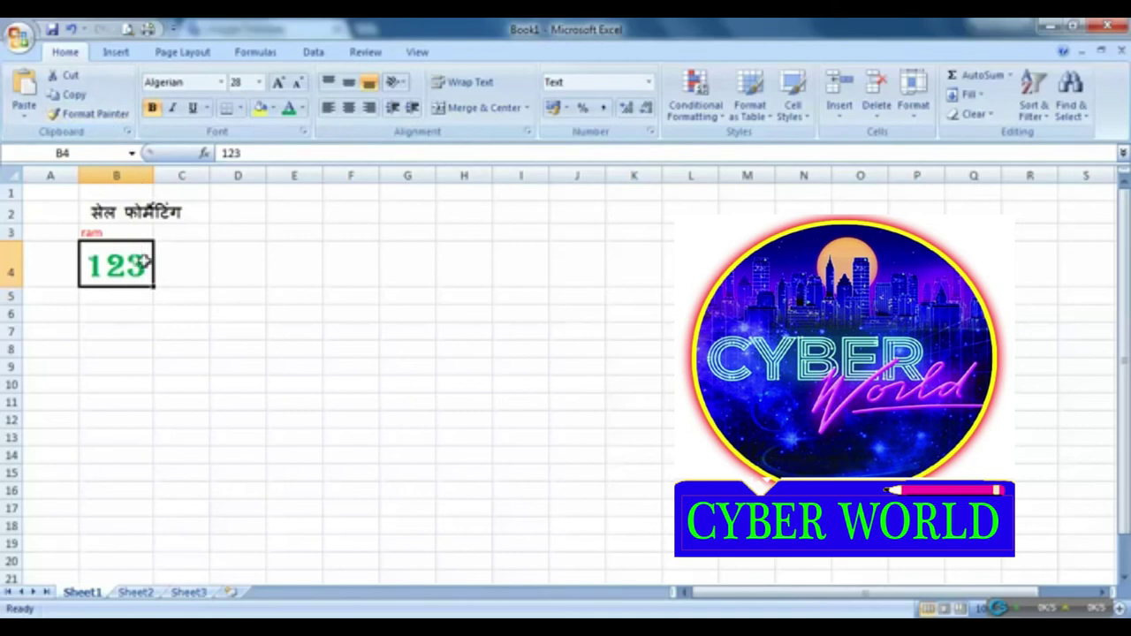
click(93, 113)
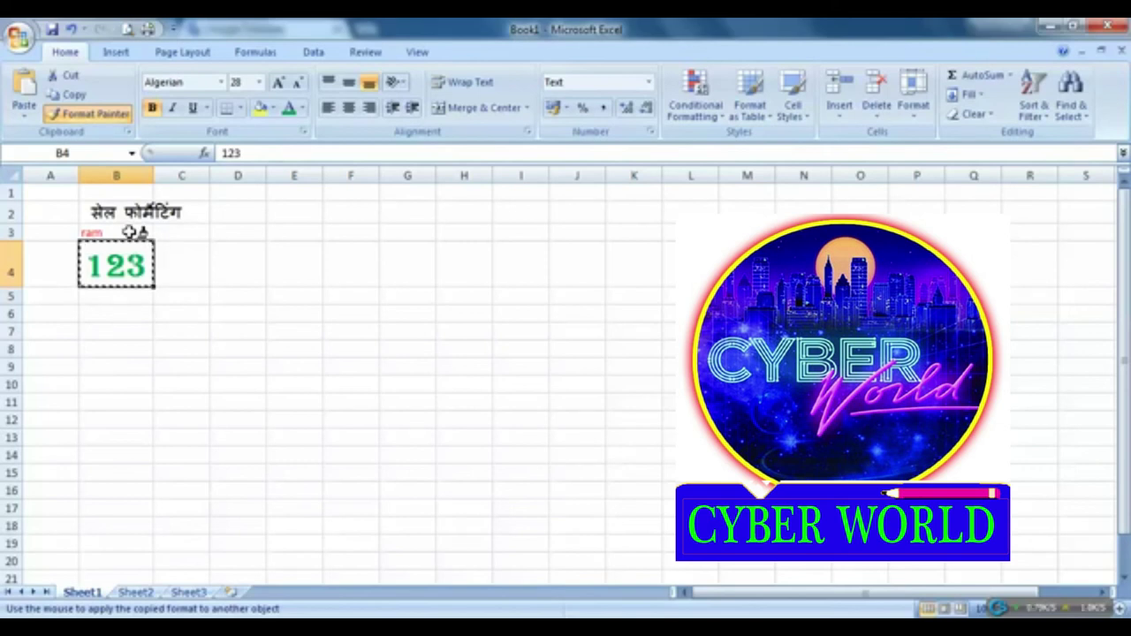
click(130, 232)
click(186, 291)
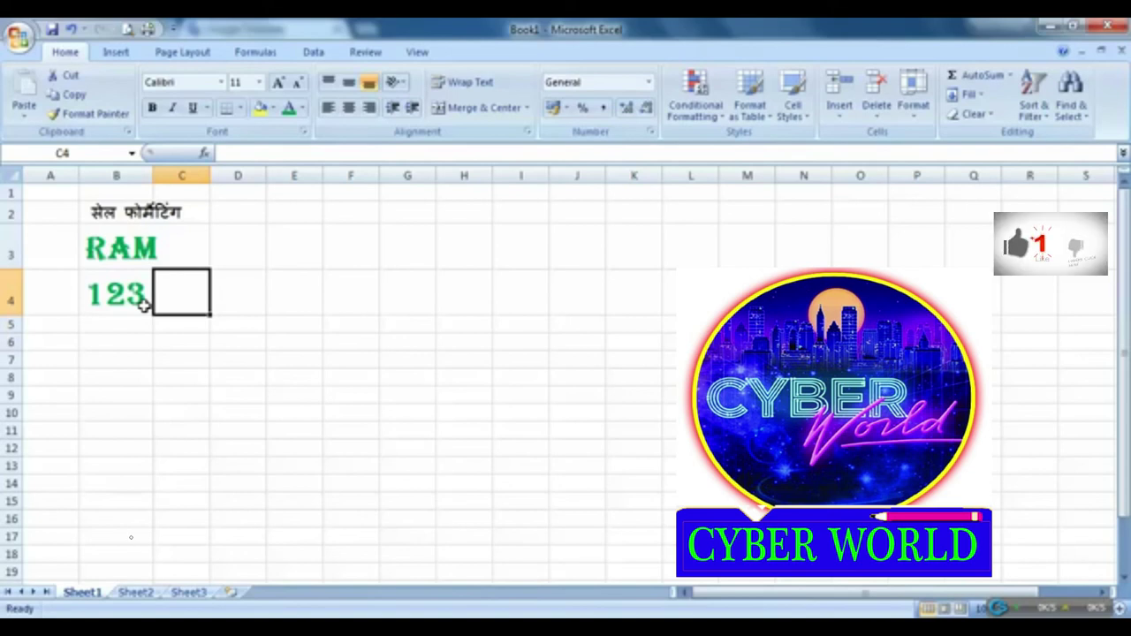
click(141, 301)
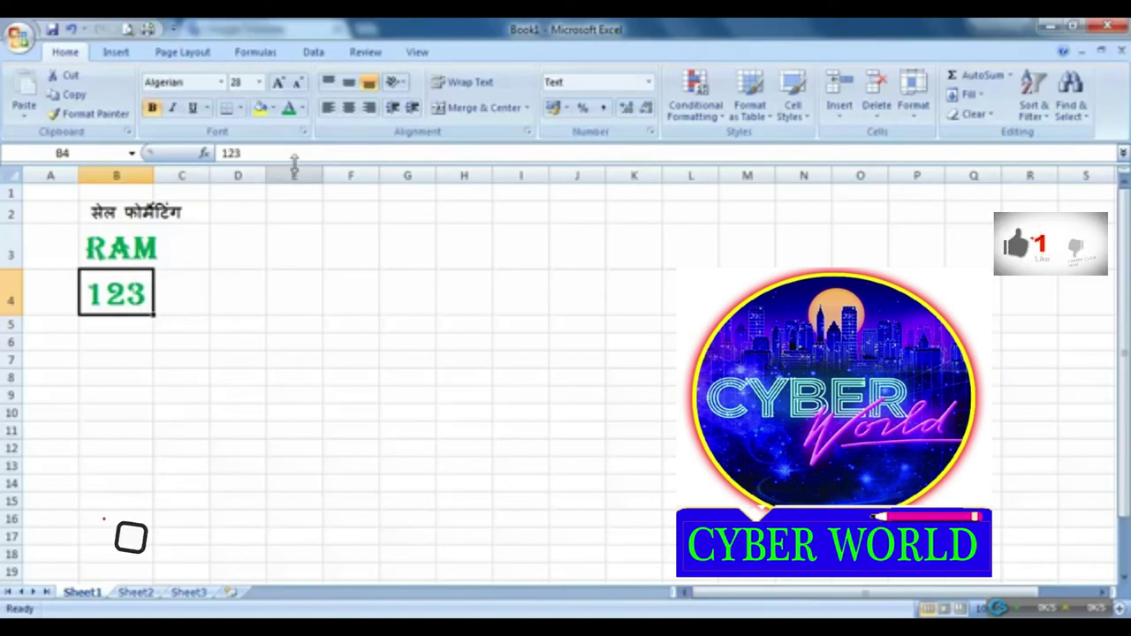
Step: Fill B4 with yellow, then format-paint that style onto RAM in B3
click(261, 107)
click(132, 361)
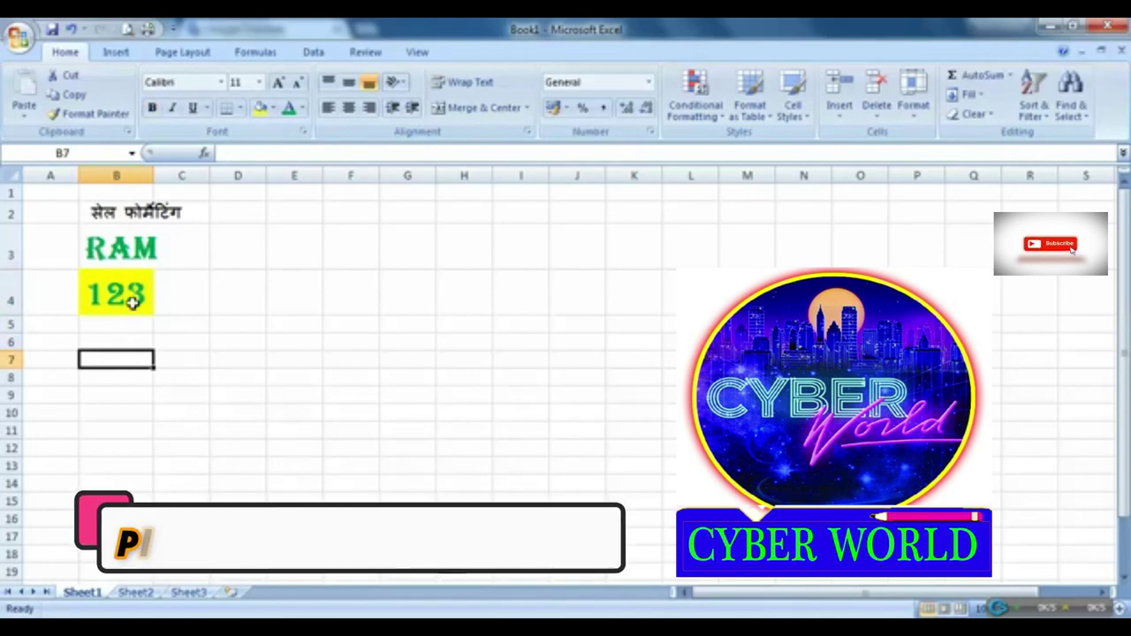
click(132, 301)
click(92, 114)
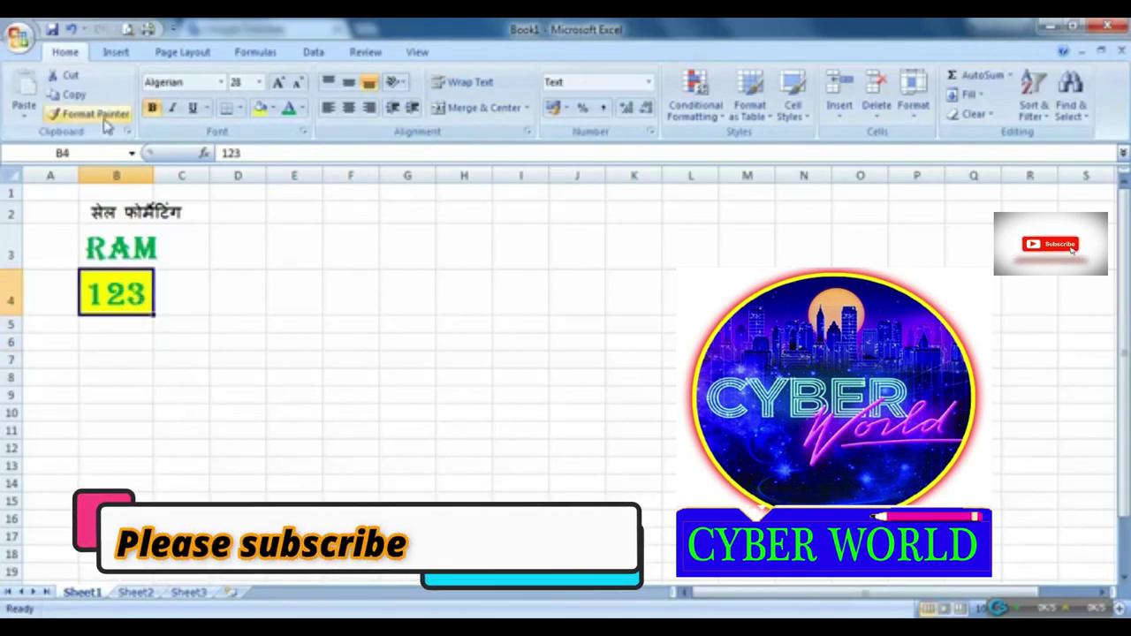
click(115, 247)
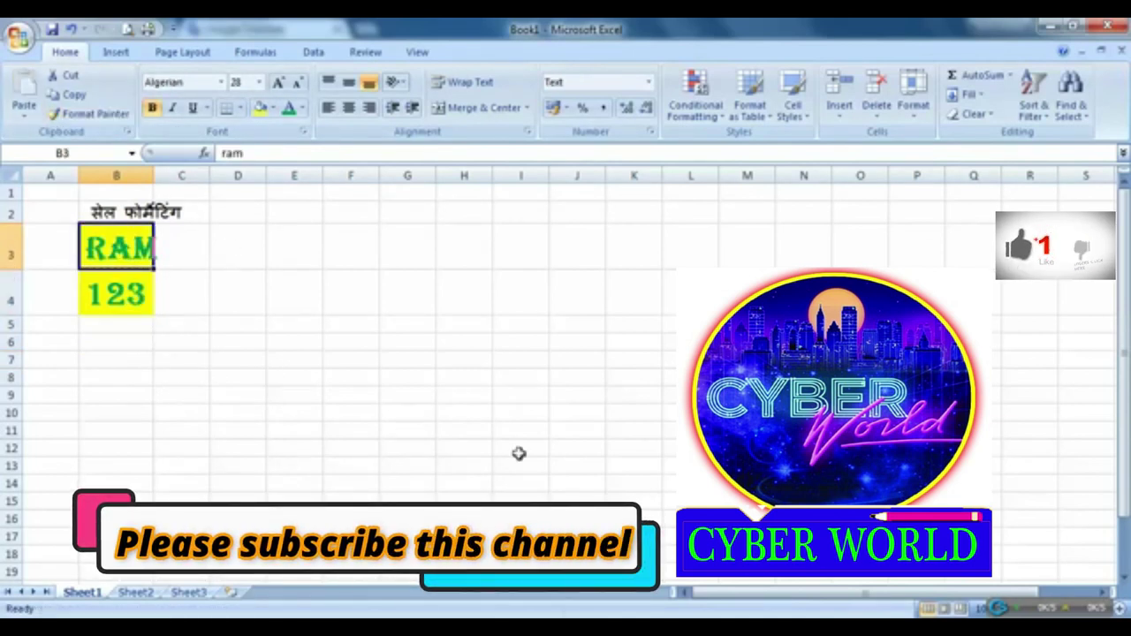
click(146, 345)
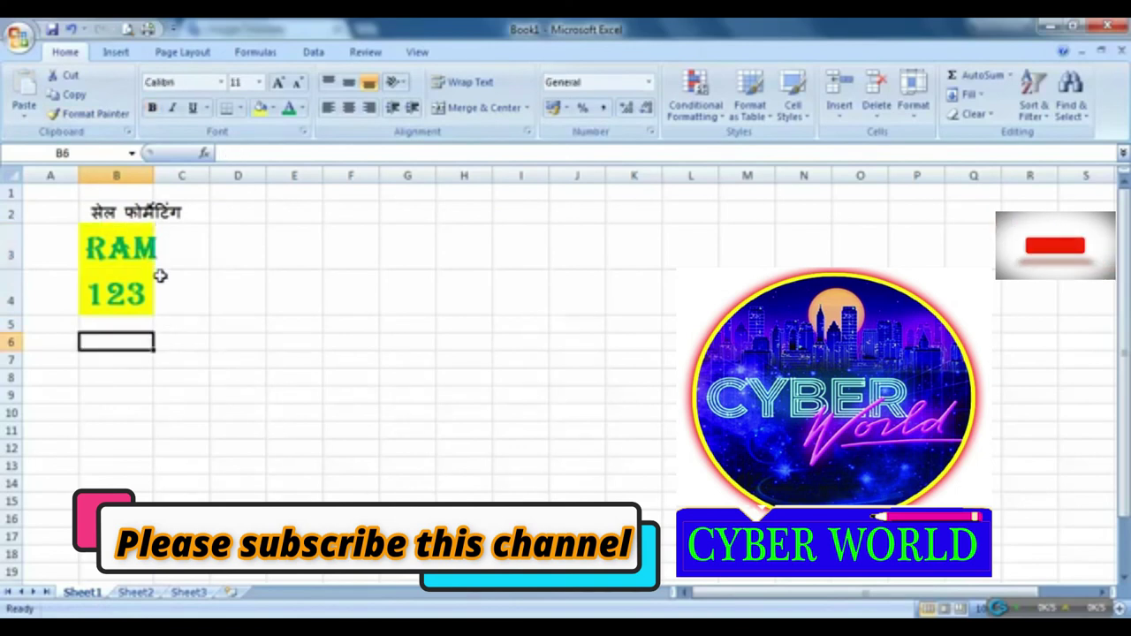
click(131, 300)
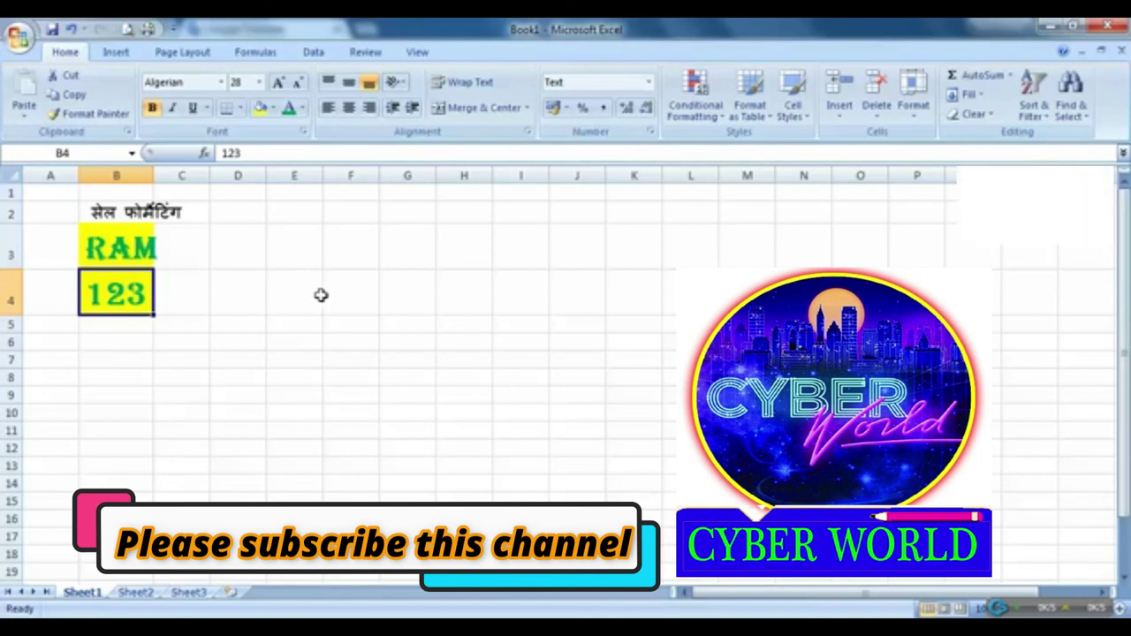
Step: Format-paint B4's yellow green Algerian style across the block E4:J10
mouse_move(325, 281)
mouse_down()
mouse_move(487, 404)
mouse_move(601, 433)
mouse_up()
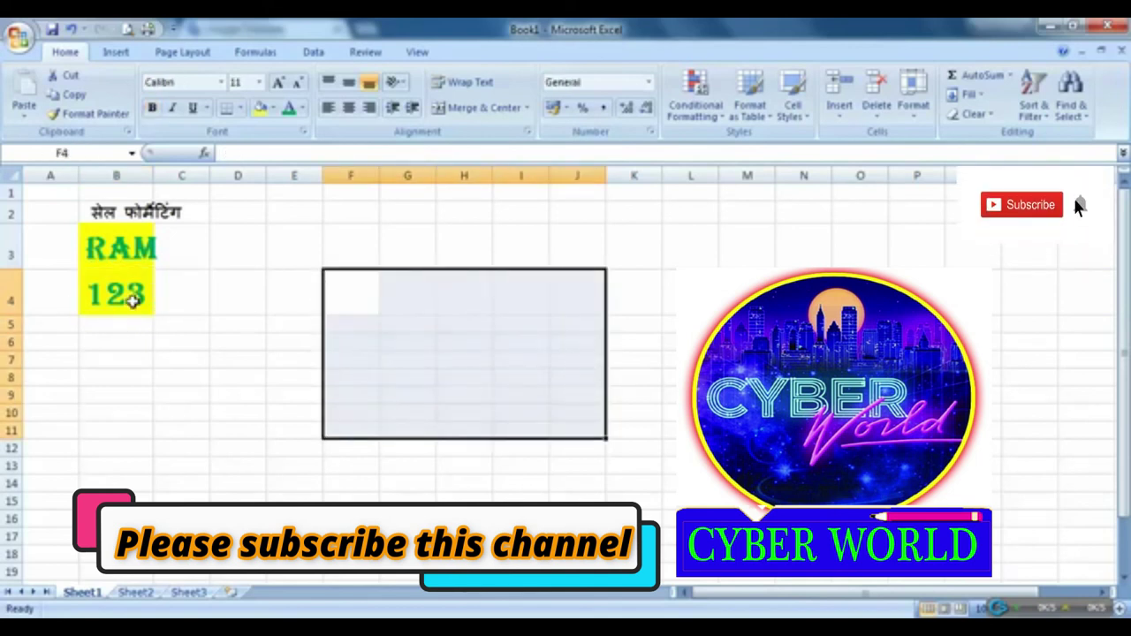
click(131, 301)
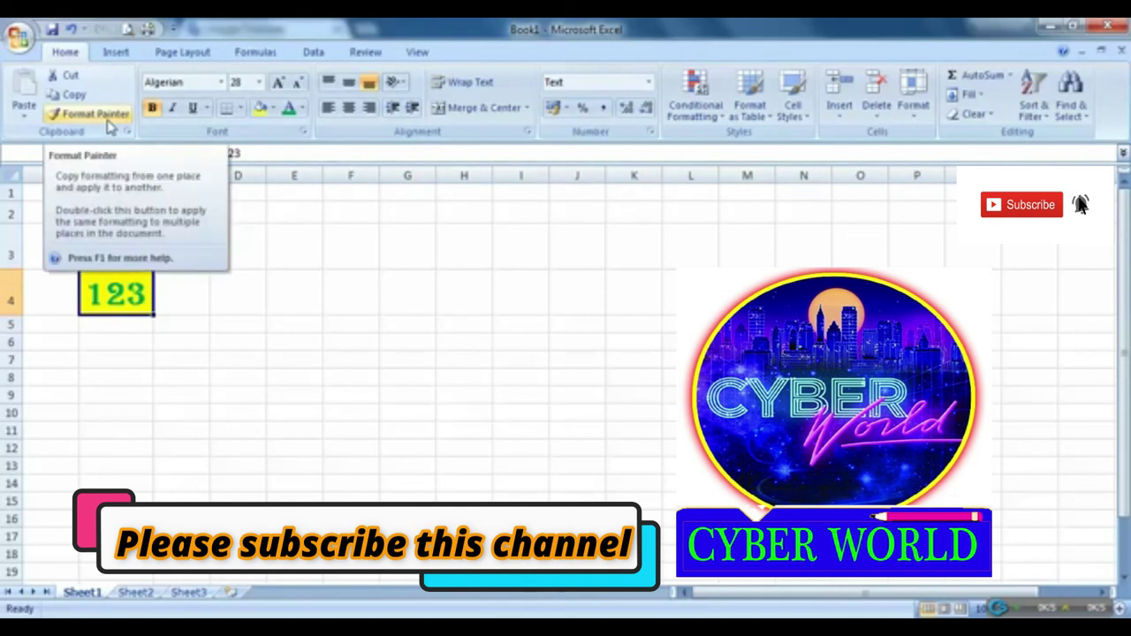
click(107, 122)
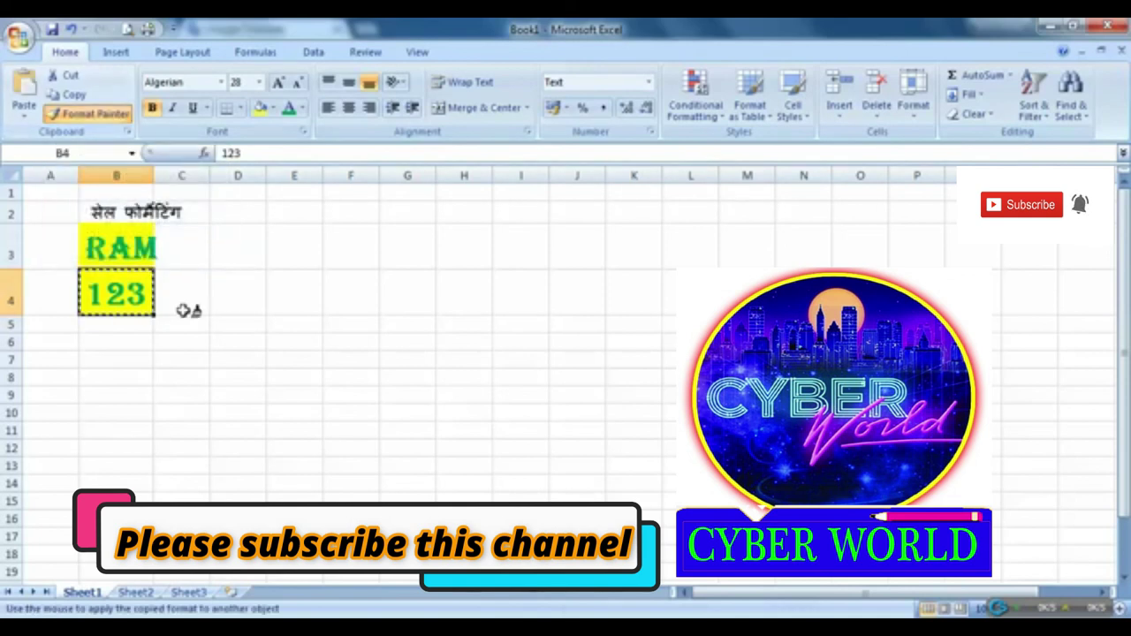
drag(292, 283, 577, 469)
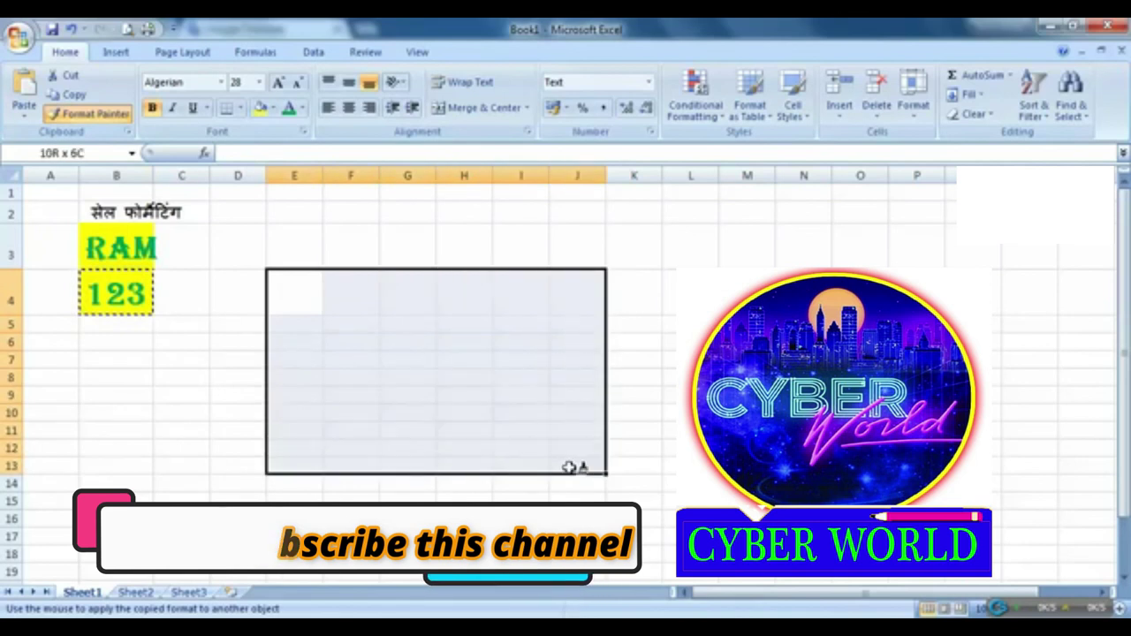
scroll(390, 475, down, 2)
scroll(303, 419, up, 1)
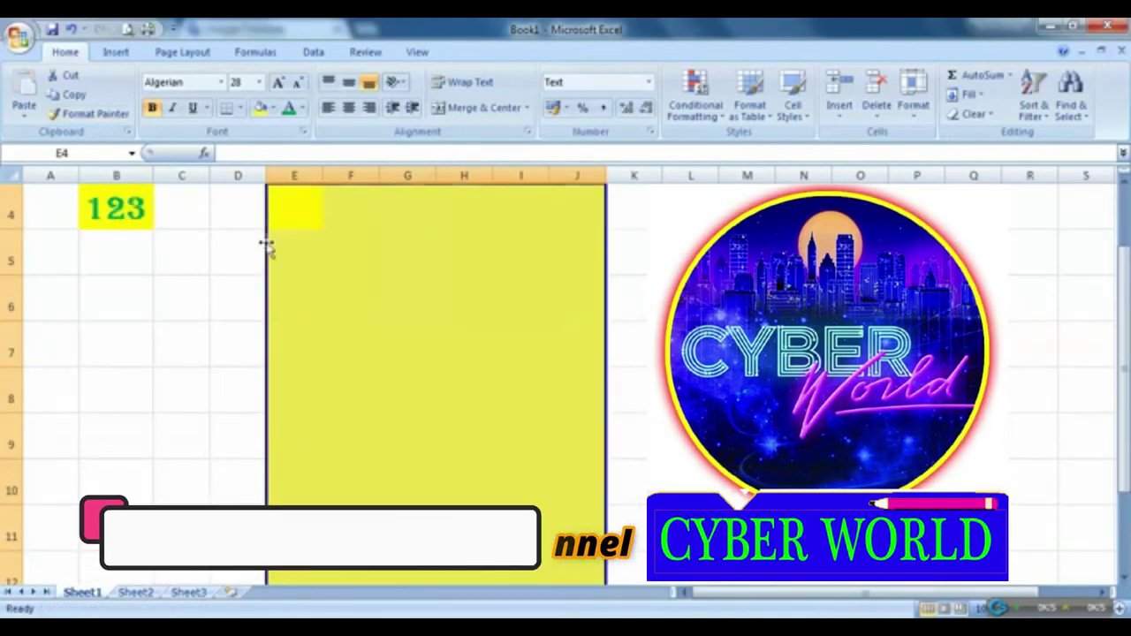
click(464, 253)
scroll(101, 359, up, 1)
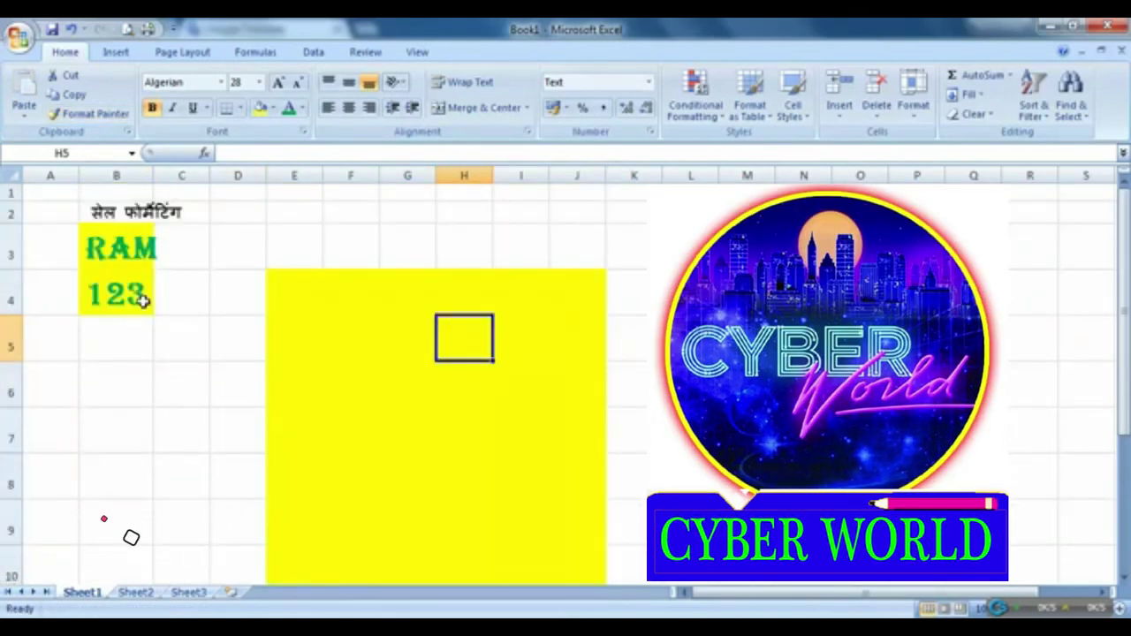
Step: Enter 1, 23 and 3 into F4, F5 and F6
click(363, 303)
text(1)
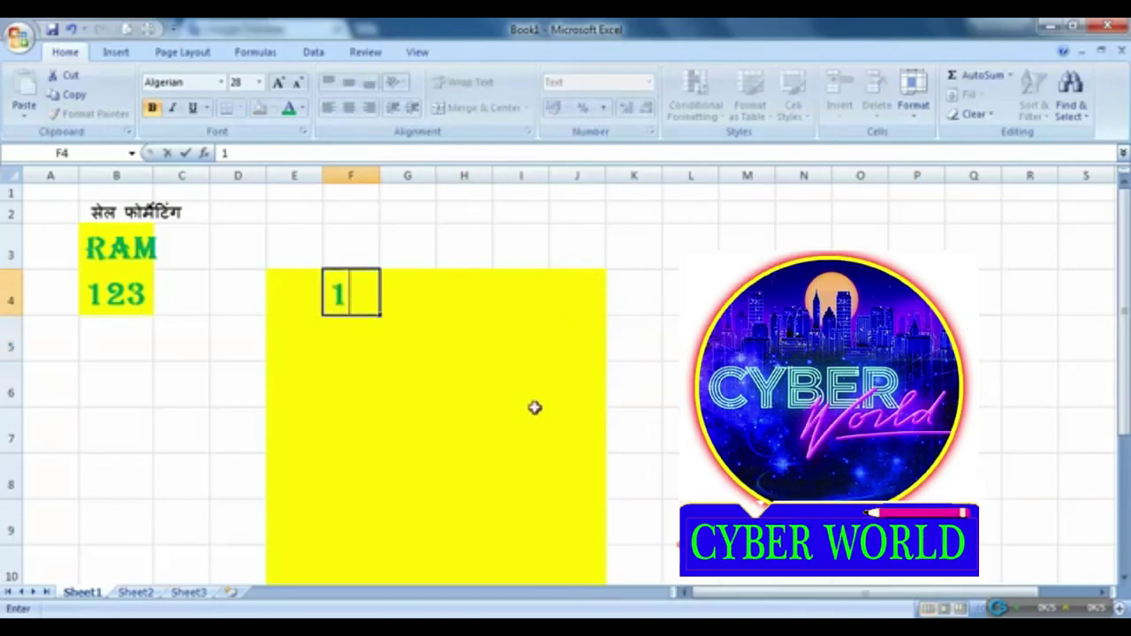
key(Return)
text(23)
key(Return)
text(3)
key(Return)
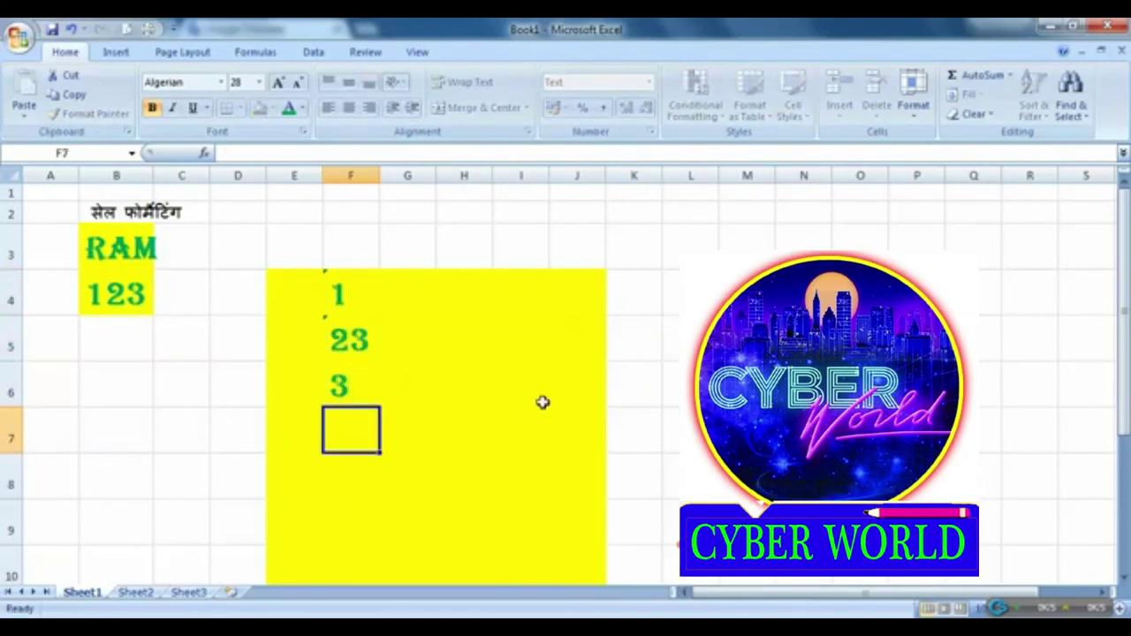